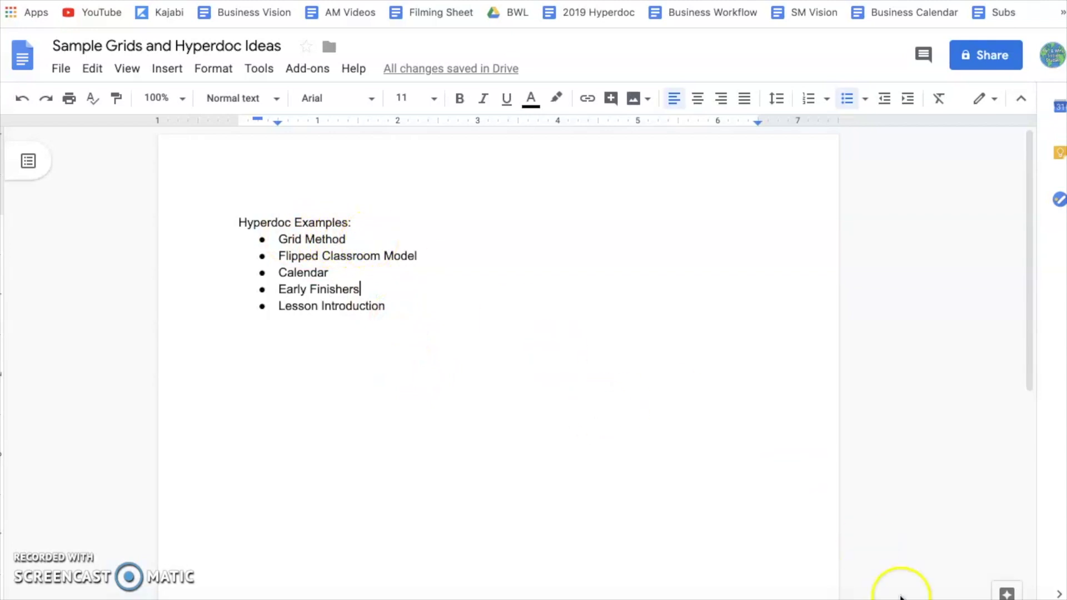
Step: Open the 'Ch 6A: Spanish Grid' Word document from the Dock over Google Docs
click(931, 597)
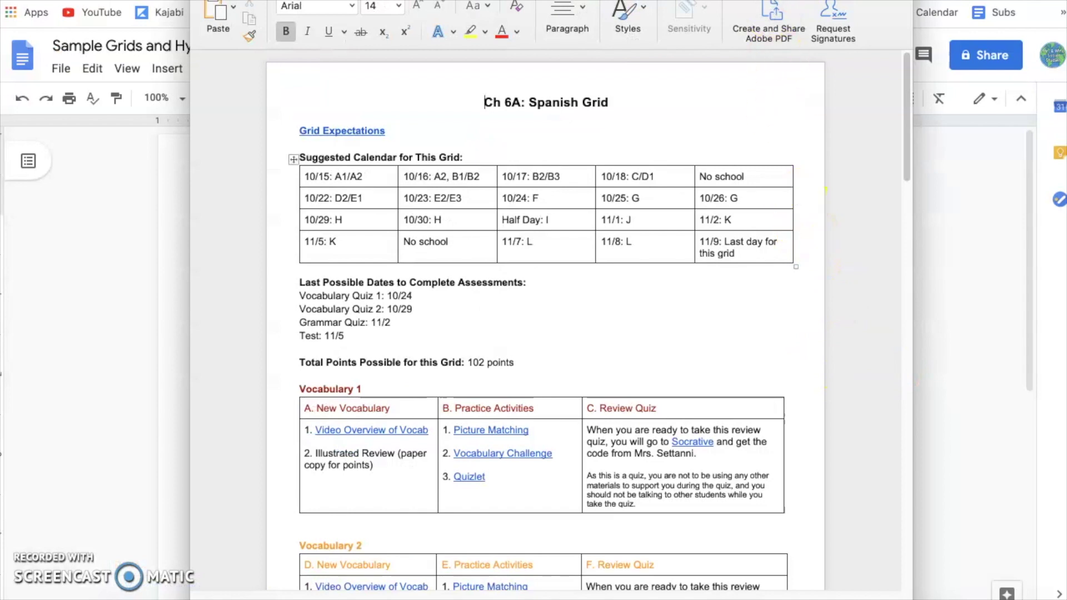
Step: Move the Word window left and widen it so the grid tables display larger
drag(767, 12, 639, 12)
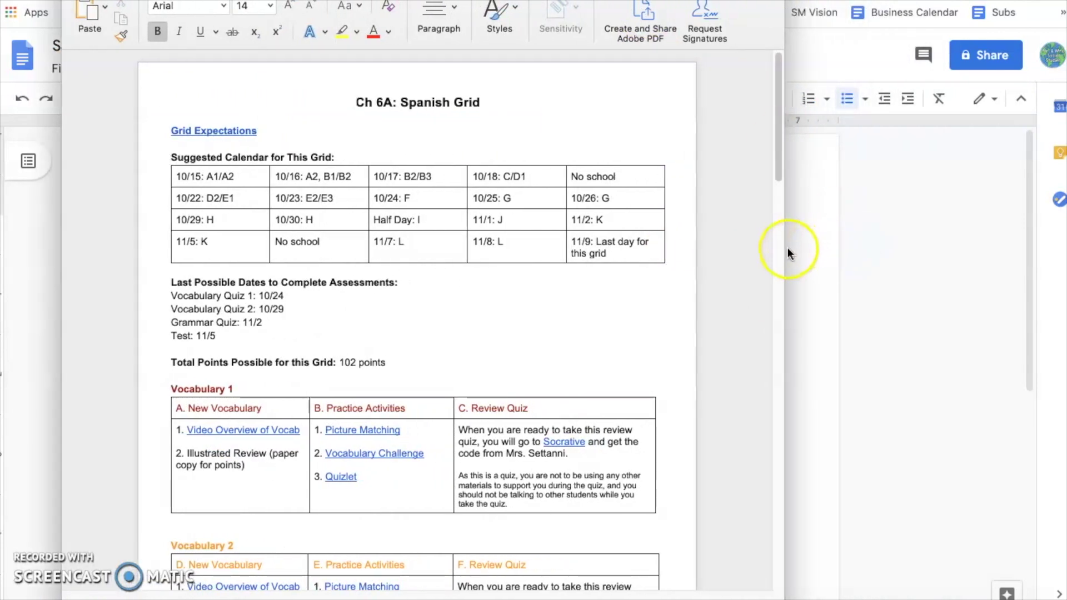
drag(786, 253, 971, 253)
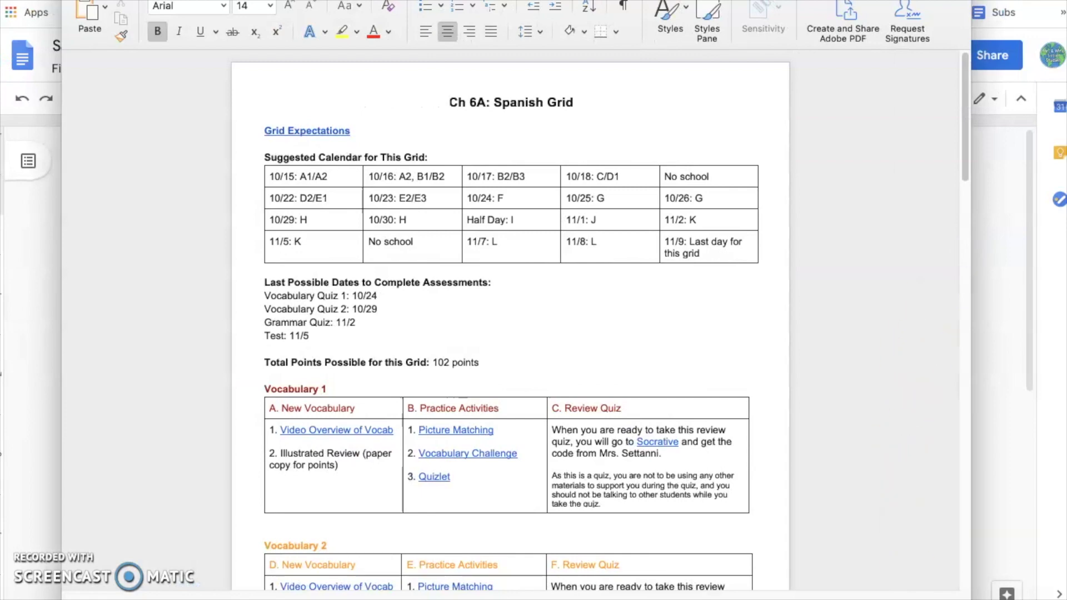
scroll(510, 323, up, 4)
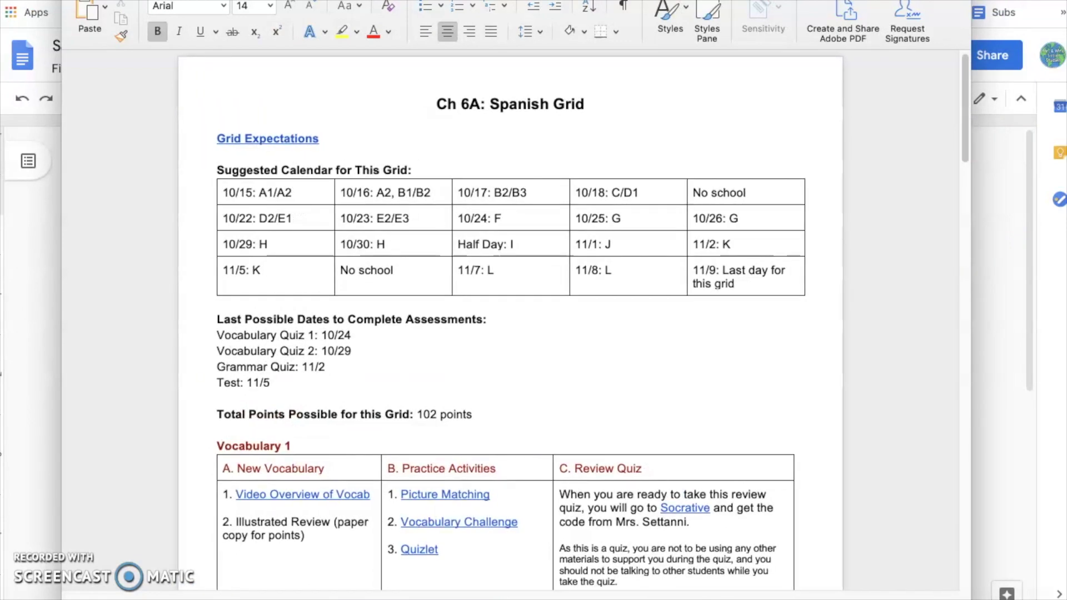
drag(973, 359, 1055, 359)
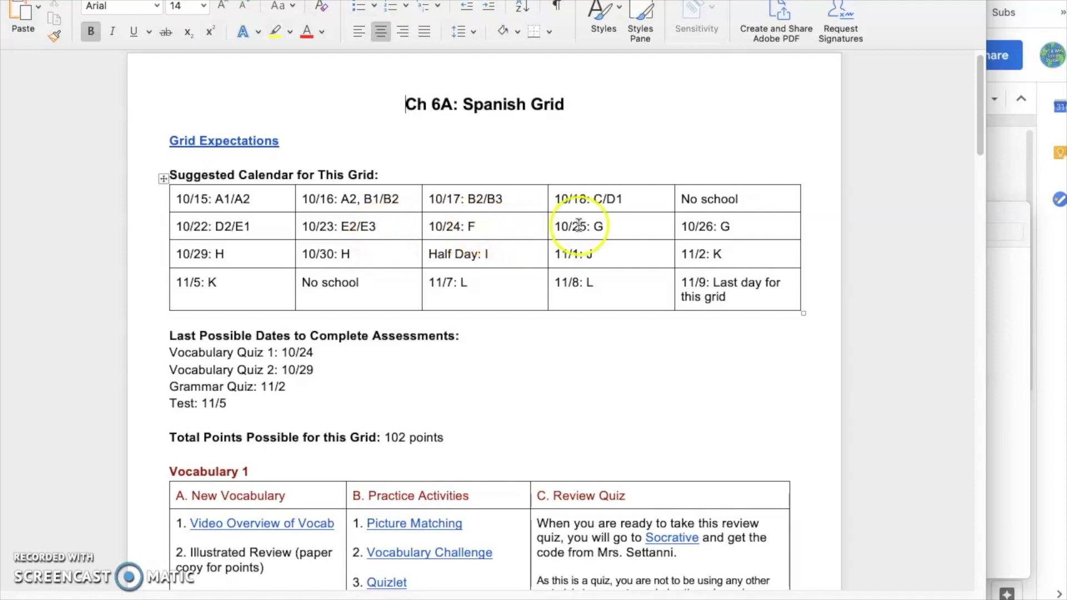
Step: Scroll down to the Vocabulary 1 table and place the cursor in the A. New Vocabulary cell
scroll(364, 312, down, 2)
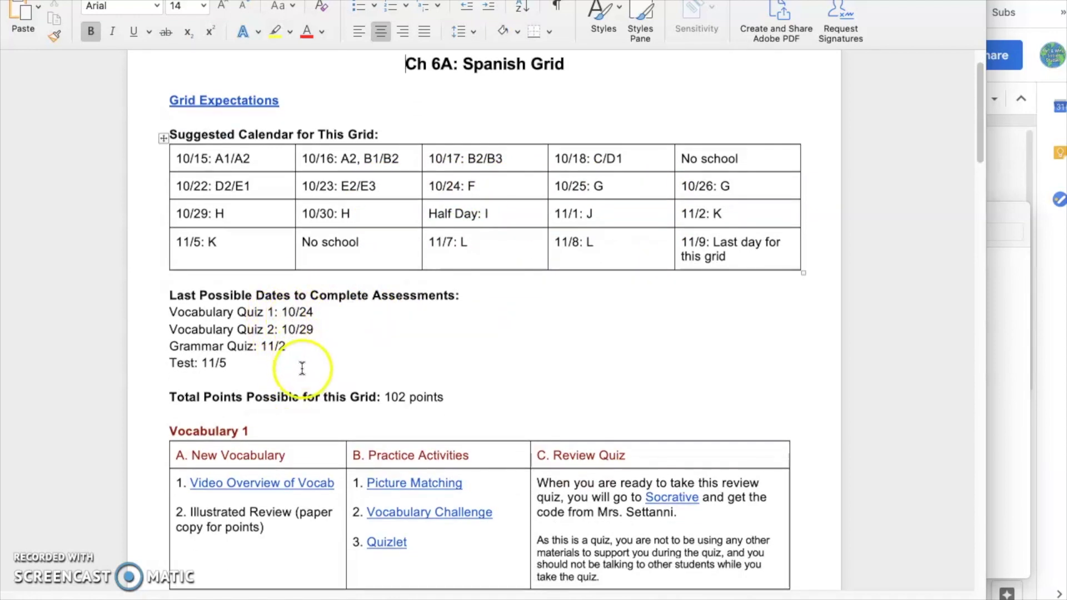
scroll(303, 368, down, 3)
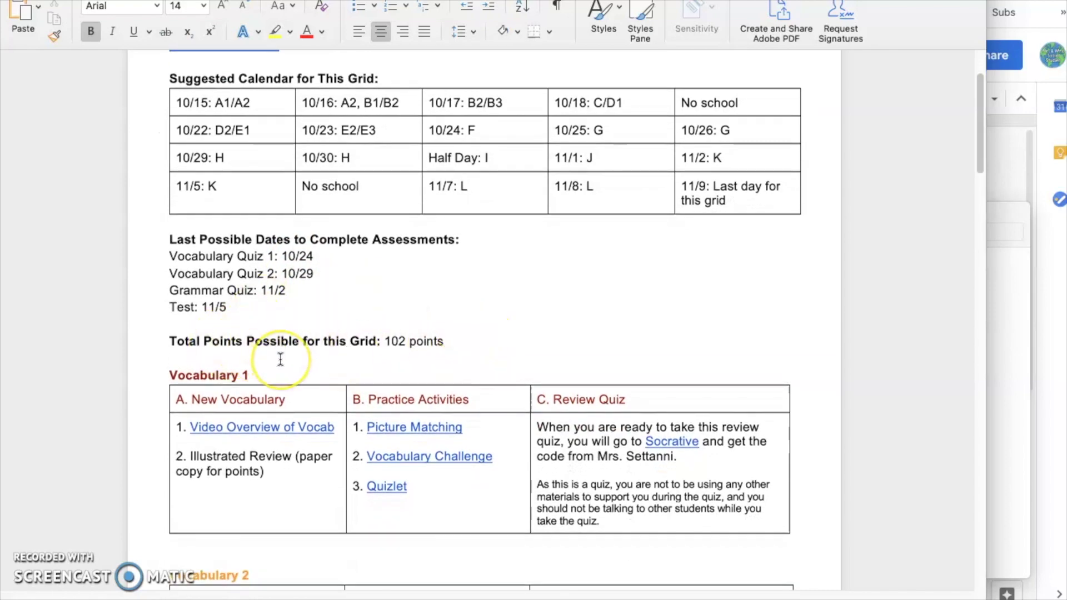
scroll(281, 359, down, 3)
click(264, 281)
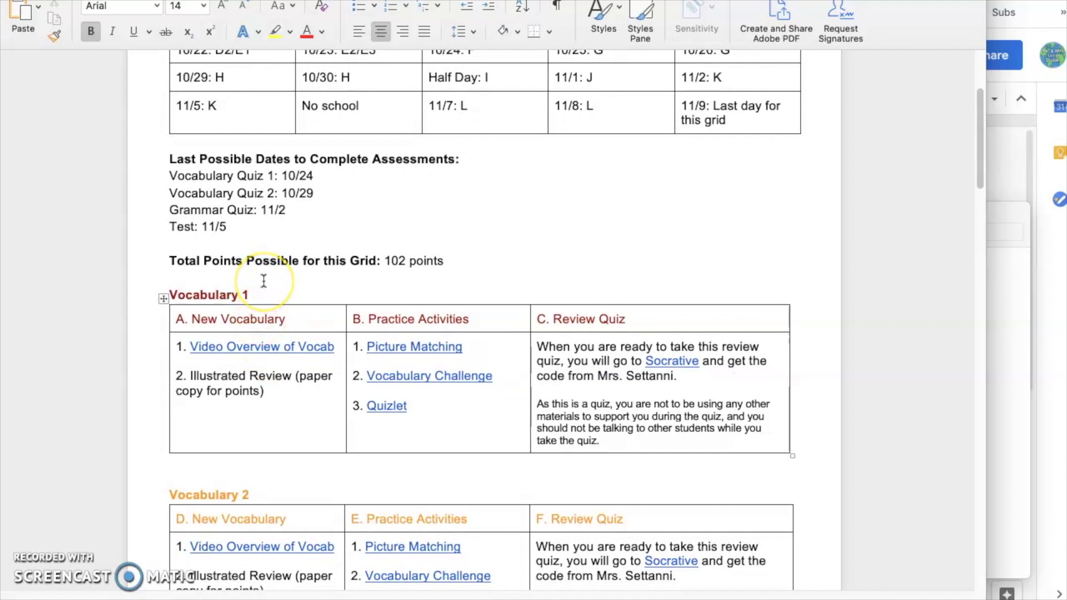
click(286, 322)
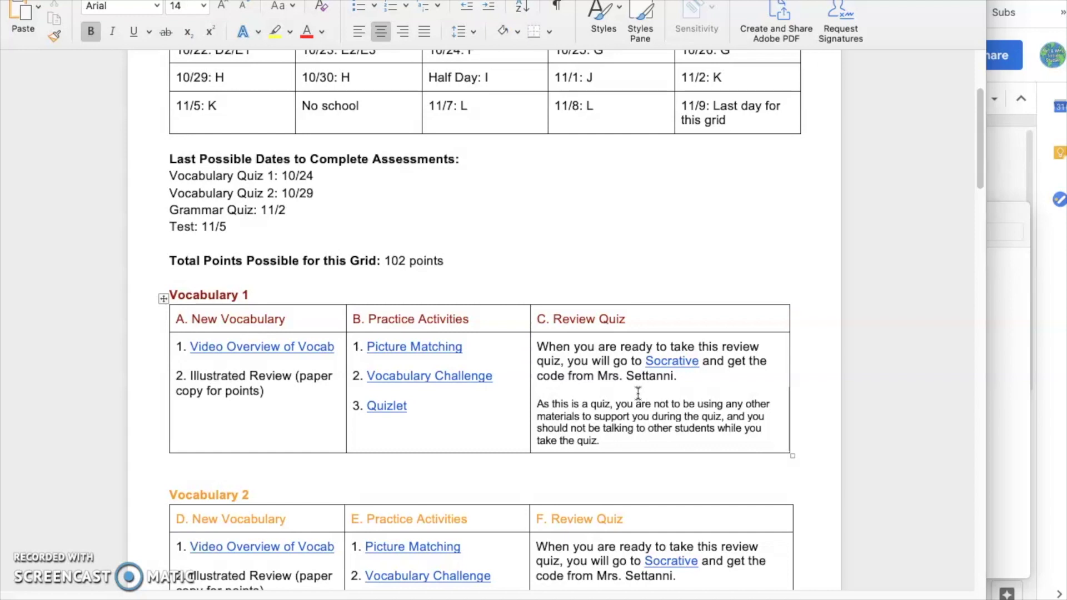
scroll(638, 393, down, 5)
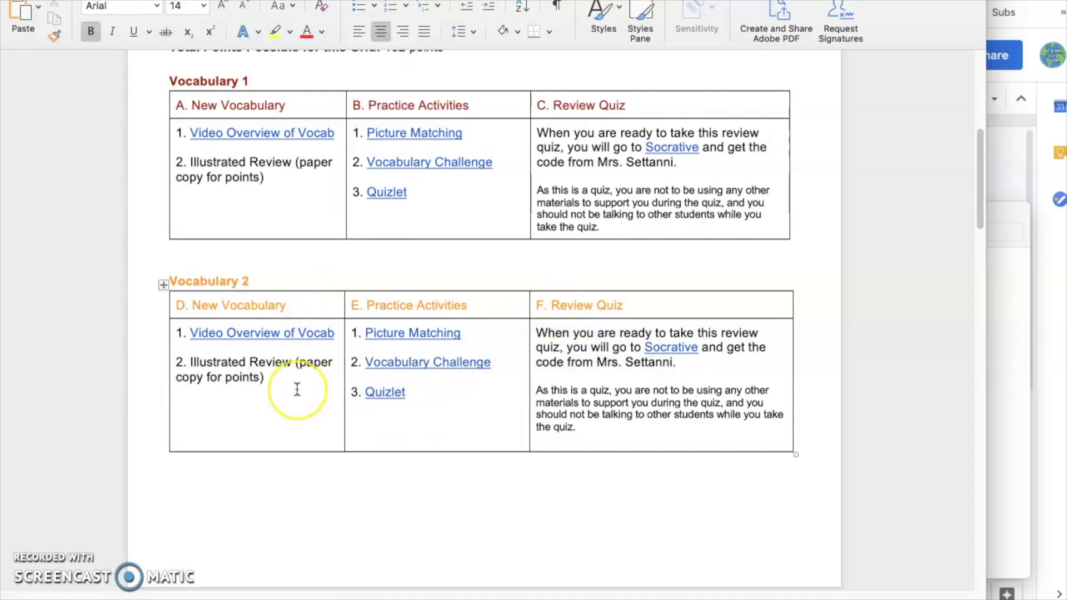
Step: Scroll down past the Vocabulary 2 table to the Grammar table on the next page
scroll(297, 388, down, 10)
scroll(297, 388, down, 3)
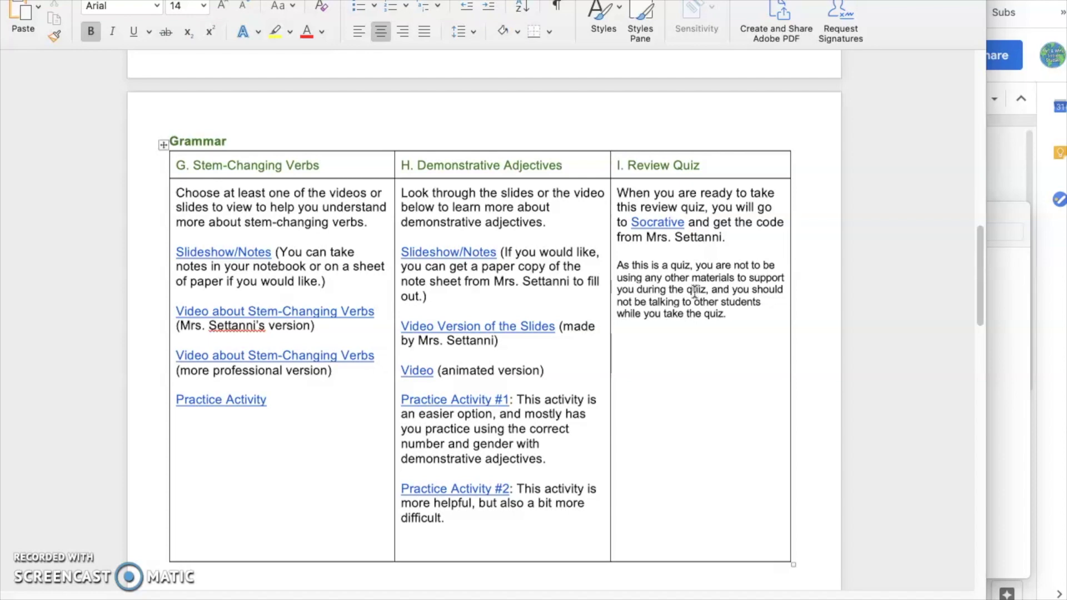
scroll(695, 291, up, 15)
Step: Insert a page break above the Enrichment heading so its table starts on the next page
click(415, 288)
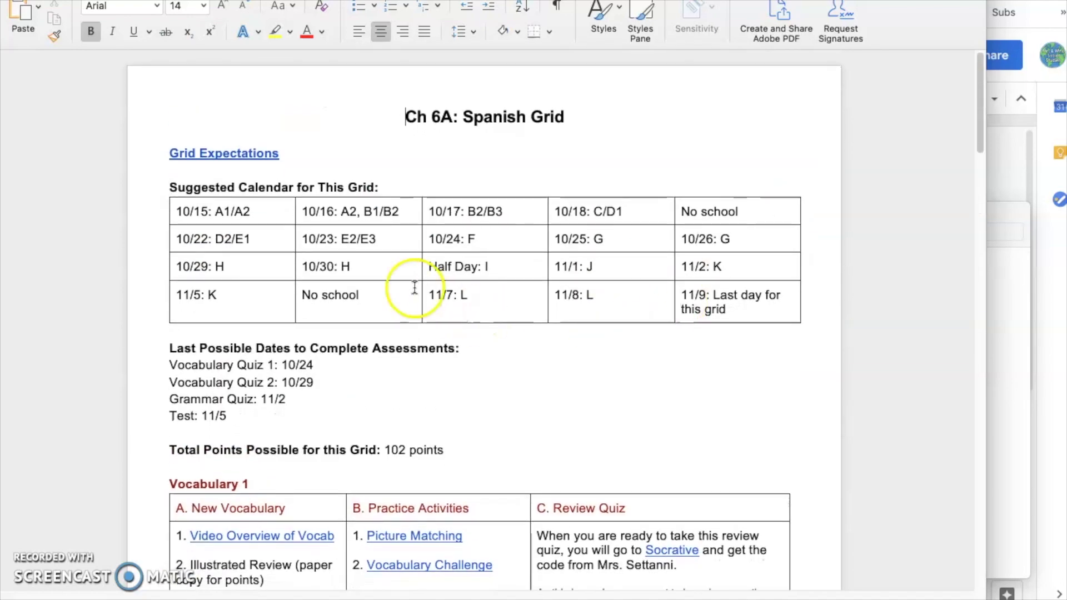
click(338, 238)
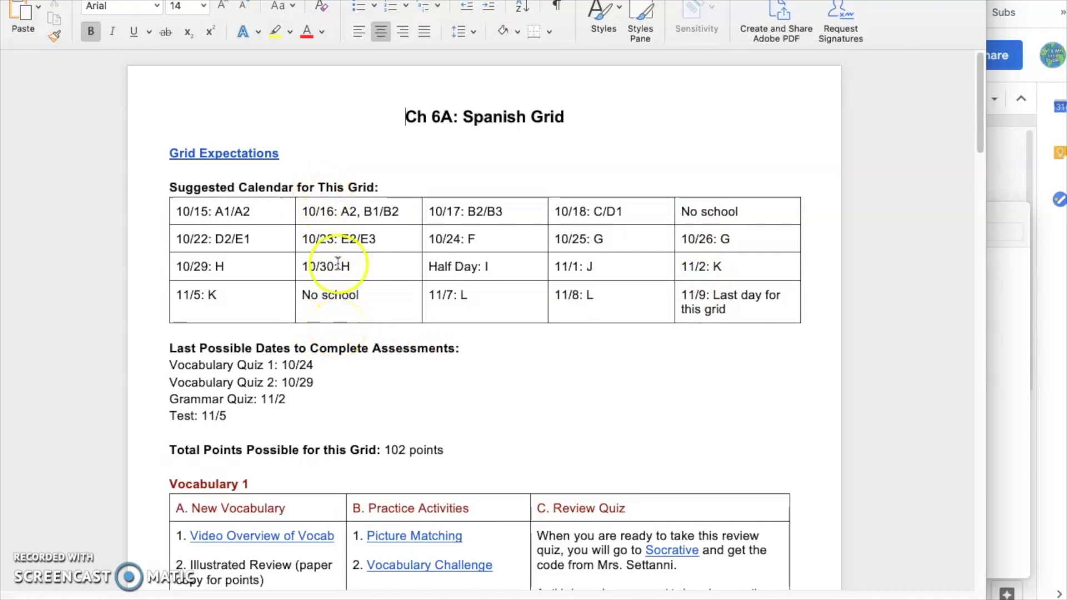
scroll(340, 191, down, 10)
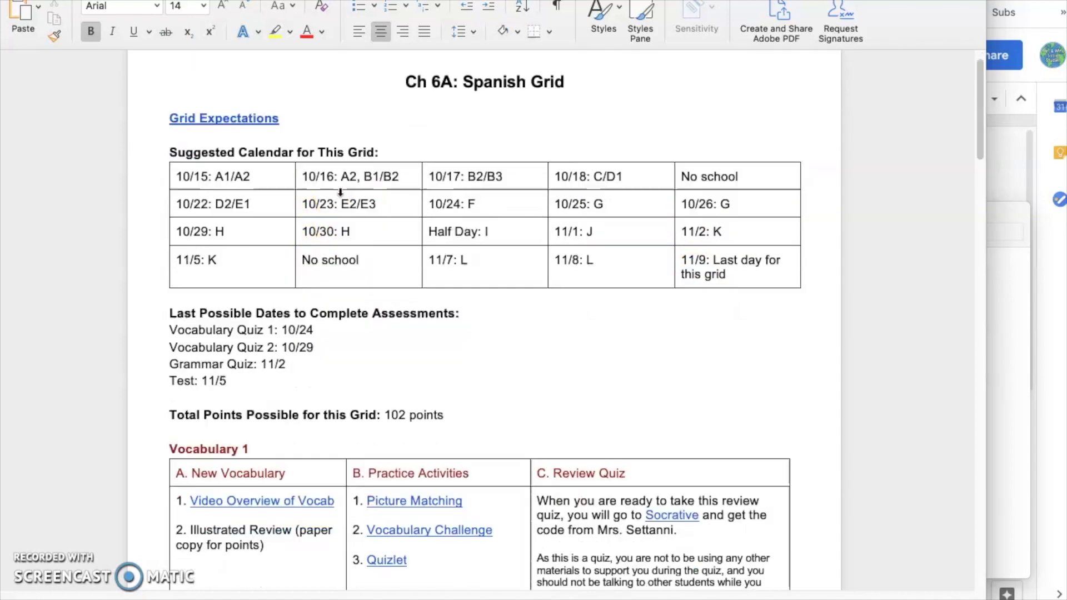
scroll(340, 191, down, 10)
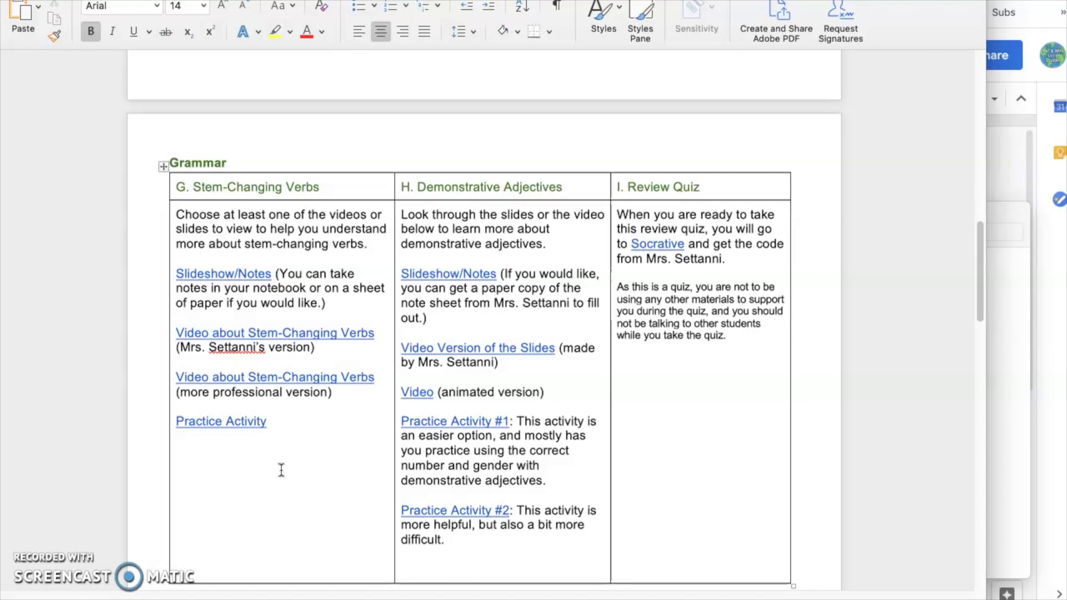
scroll(355, 429, down, 10)
scroll(356, 429, down, 1)
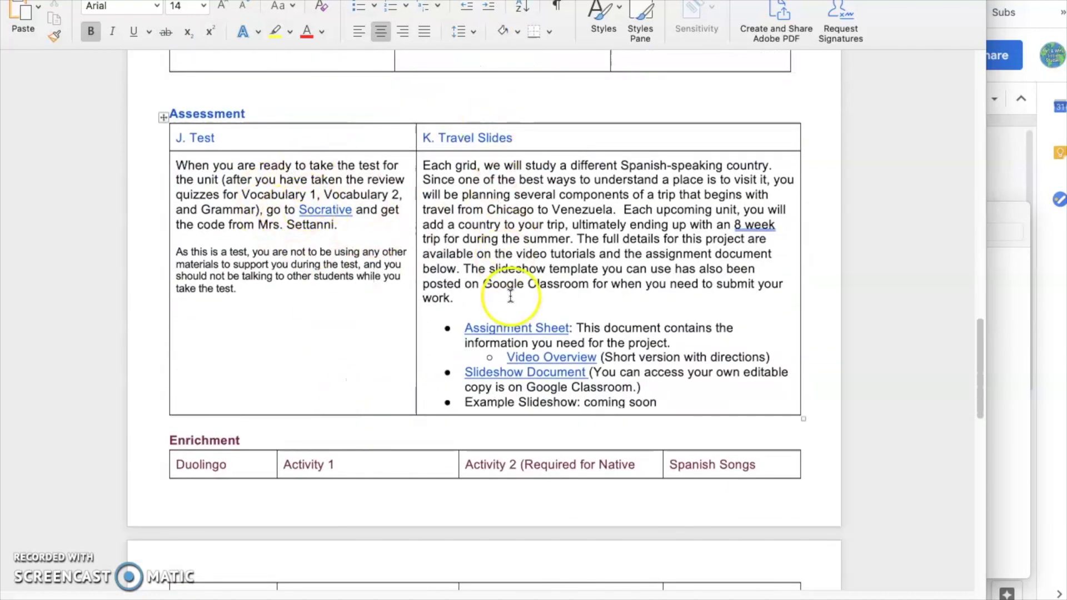
click(515, 267)
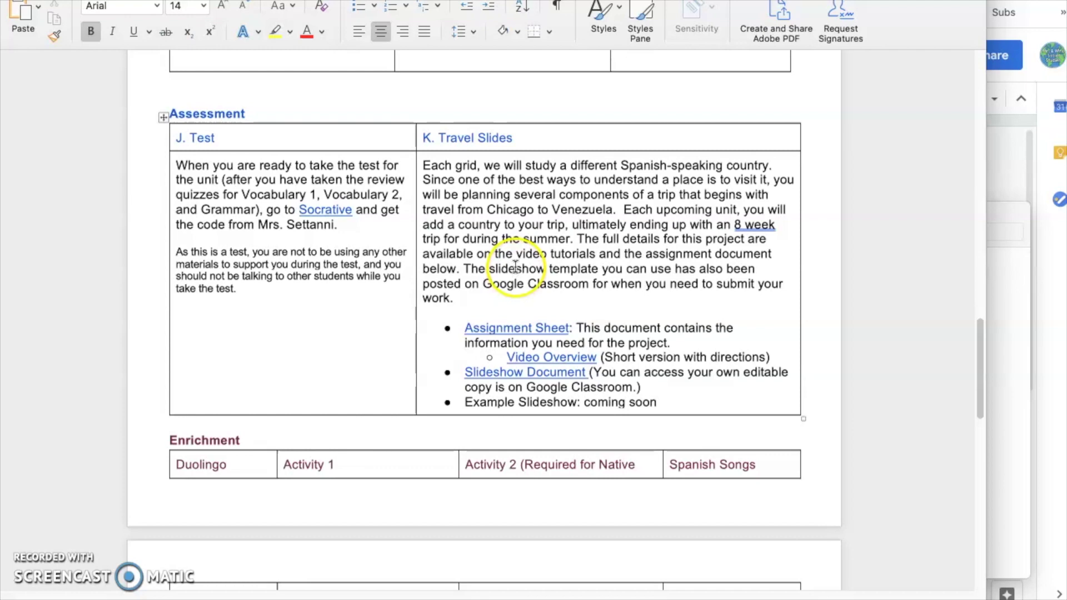
scroll(515, 268, down, 10)
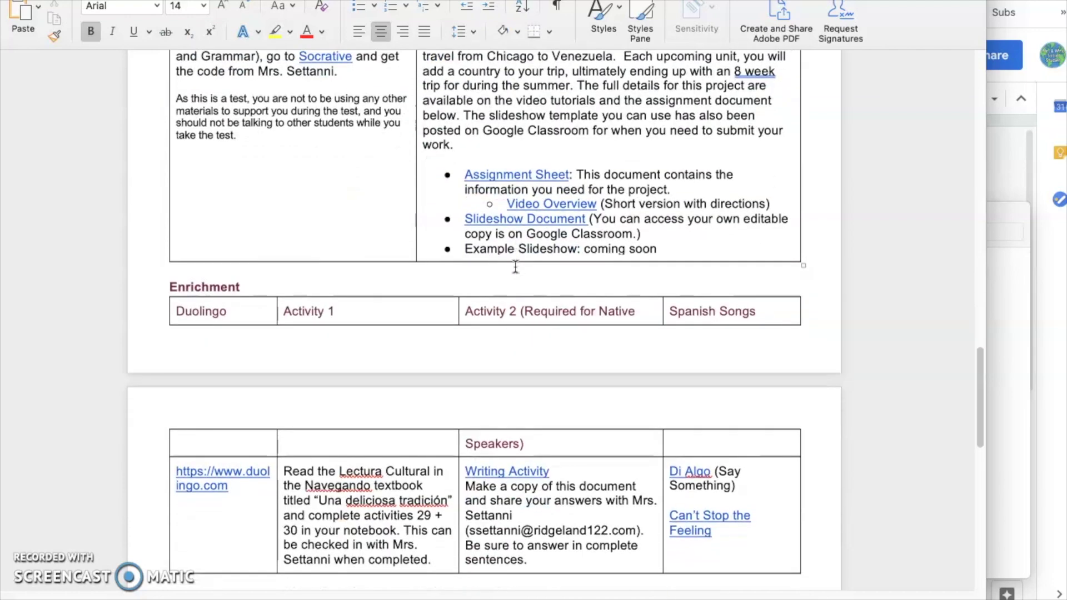
click(345, 176)
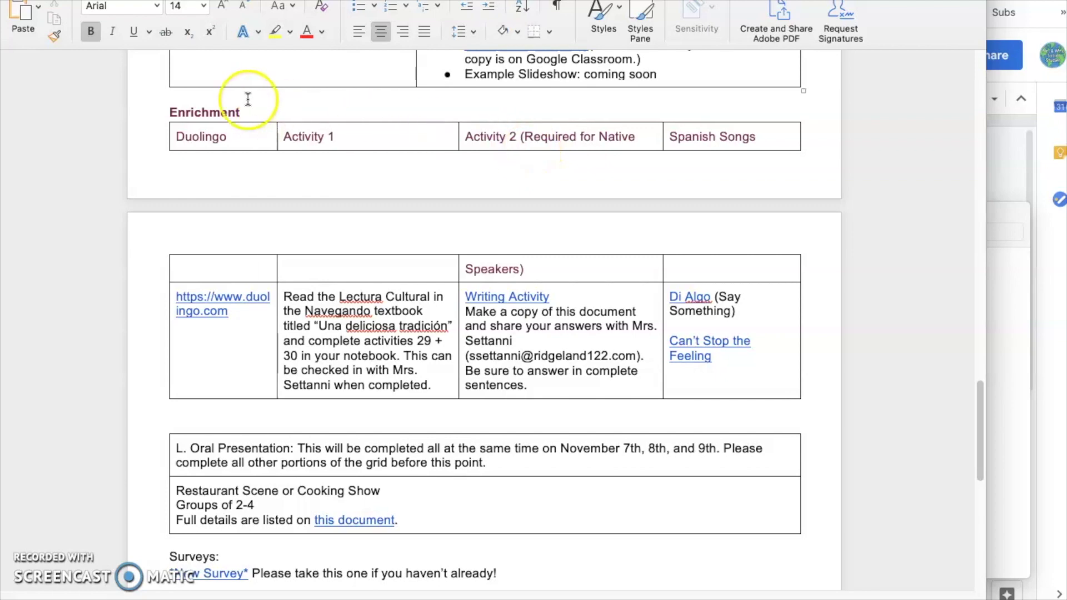
click(238, 100)
key(ctrl+Return)
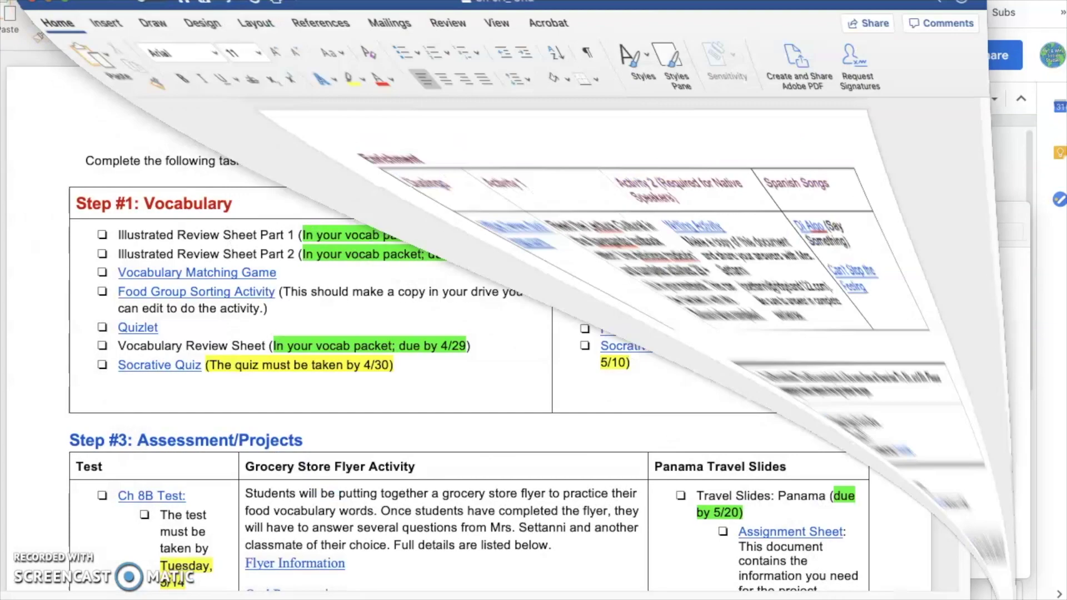
Step: Switch to the Ch 8B Grid document and scroll through Steps #1–#4 to the 8B Grid Calendar
click(57, 228)
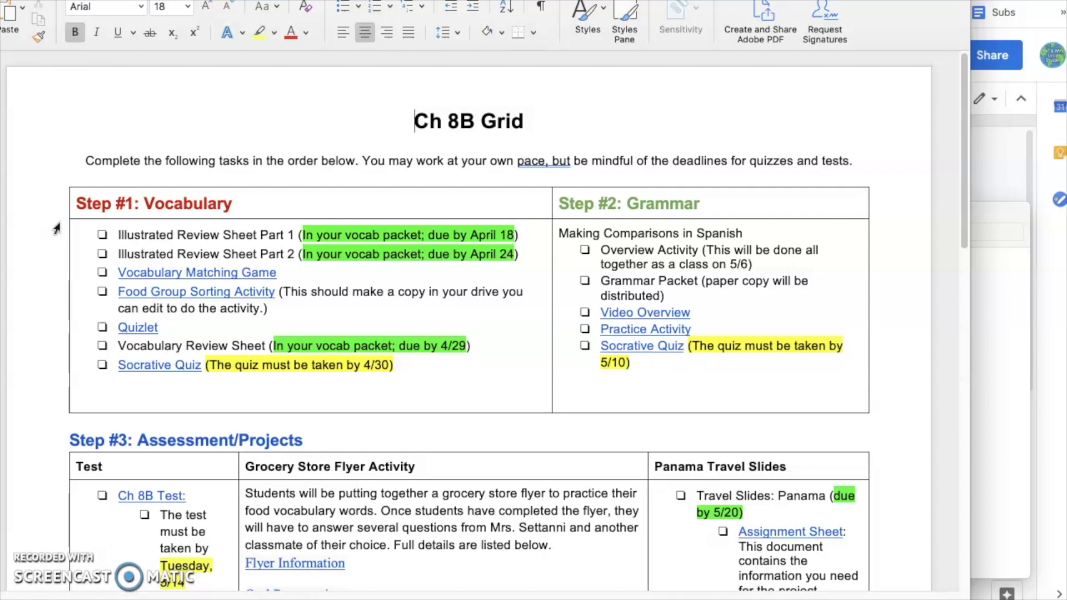
click(255, 382)
scroll(174, 318, down, 5)
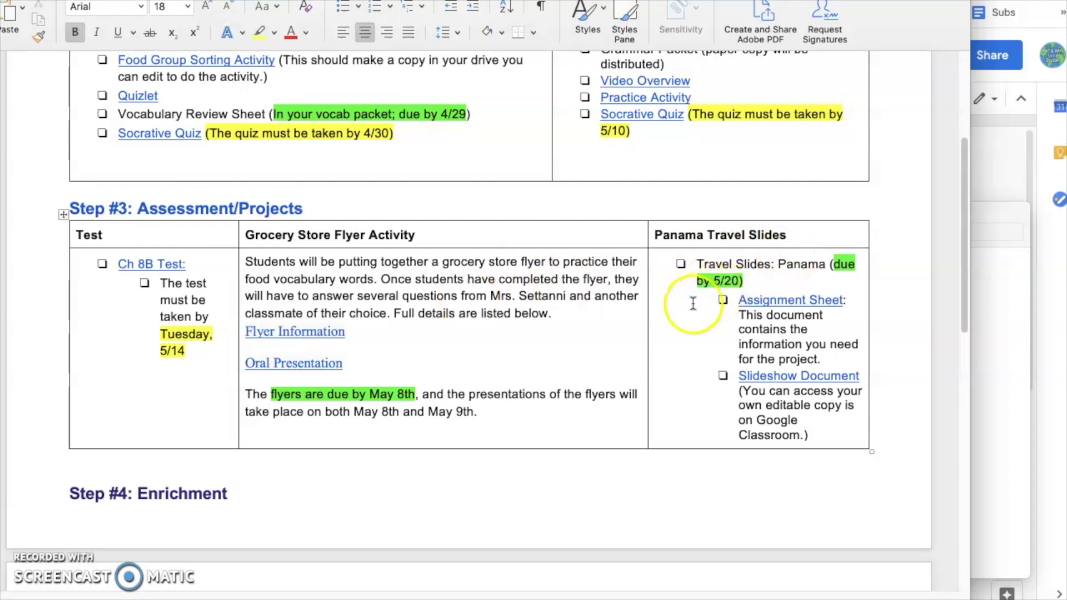
scroll(354, 353, down, 10)
Step: Scroll down the 8B Grid Calendar to show its colour-coded key
scroll(355, 352, down, 3)
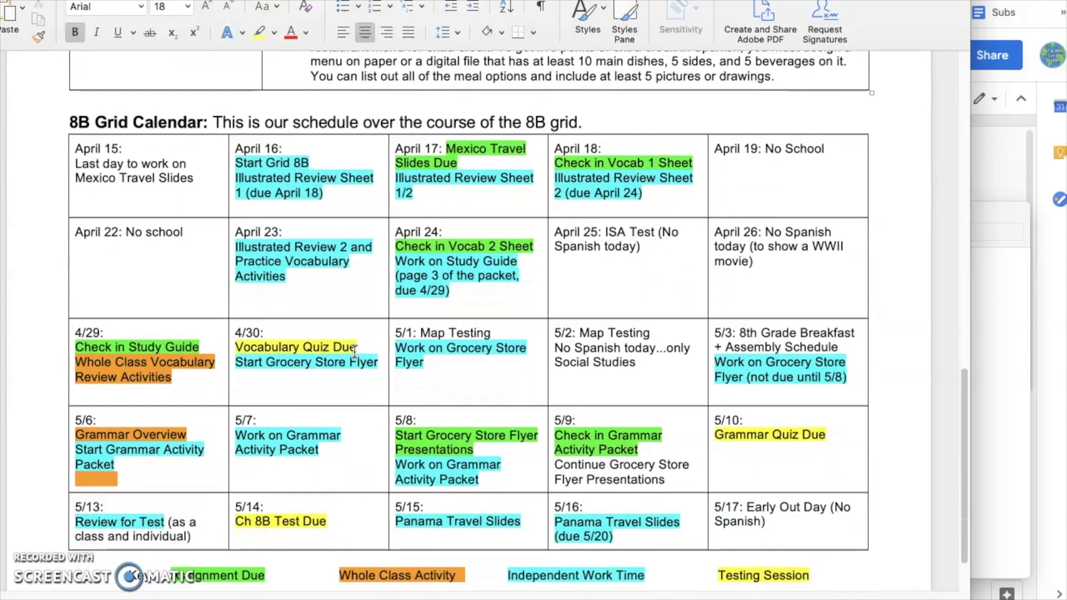
scroll(231, 314, down, 1)
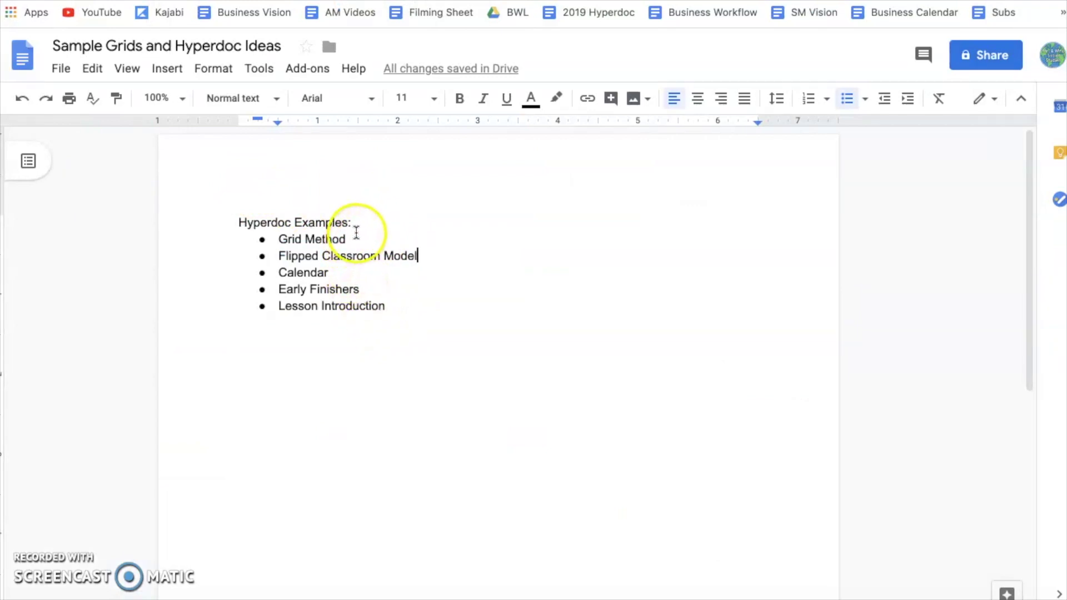
Step: Add blank lines below the list and insert a new table there for the Week of November 18 plan
click(420, 255)
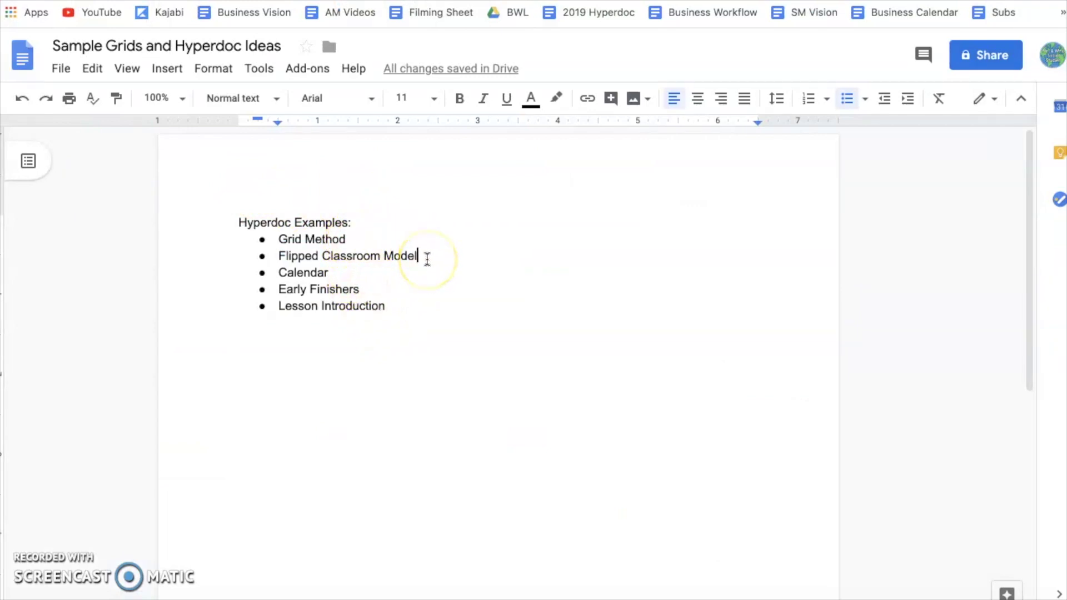
click(408, 351)
key(Return)
key(Return)
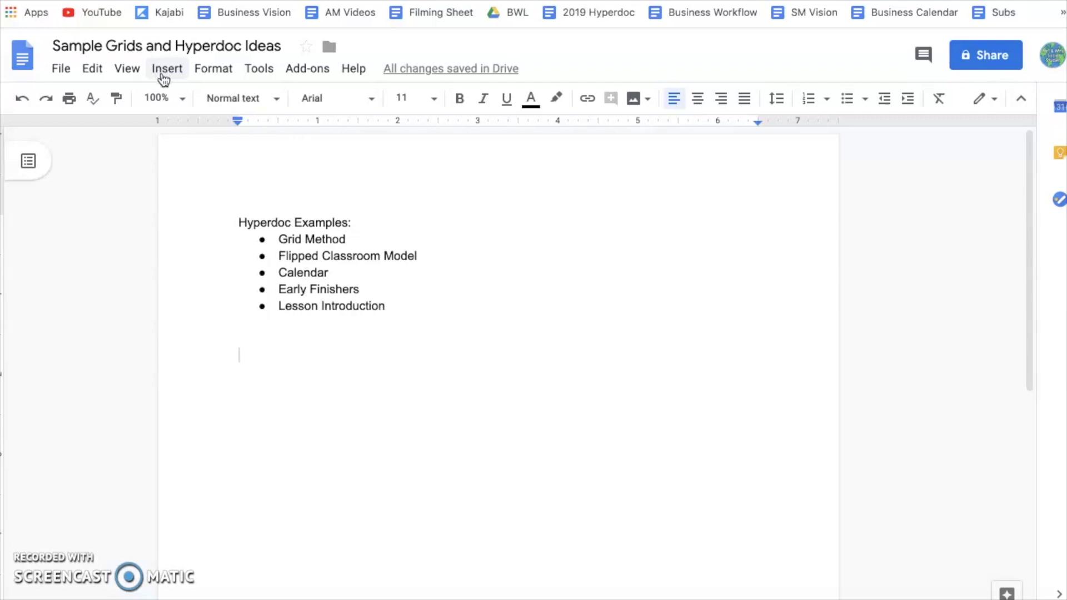
click(163, 72)
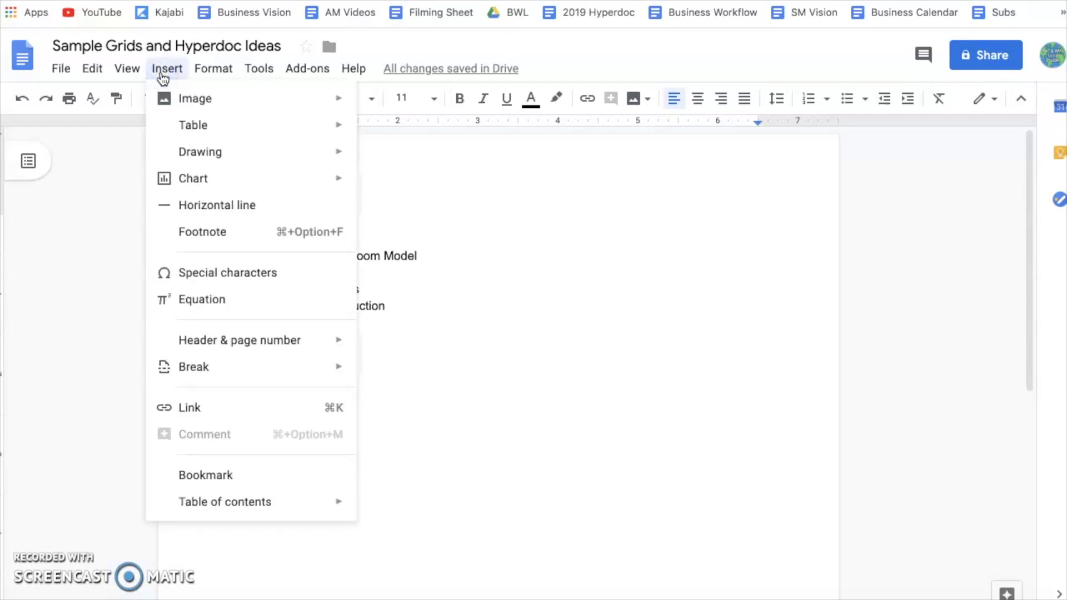
mouse_move(198, 127)
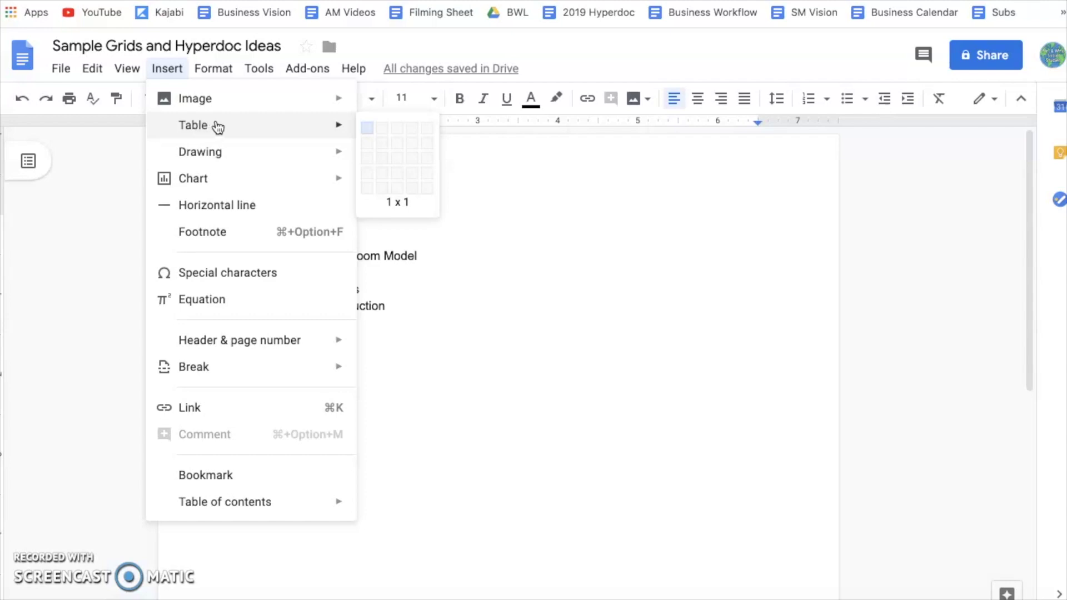
click(283, 131)
click(427, 142)
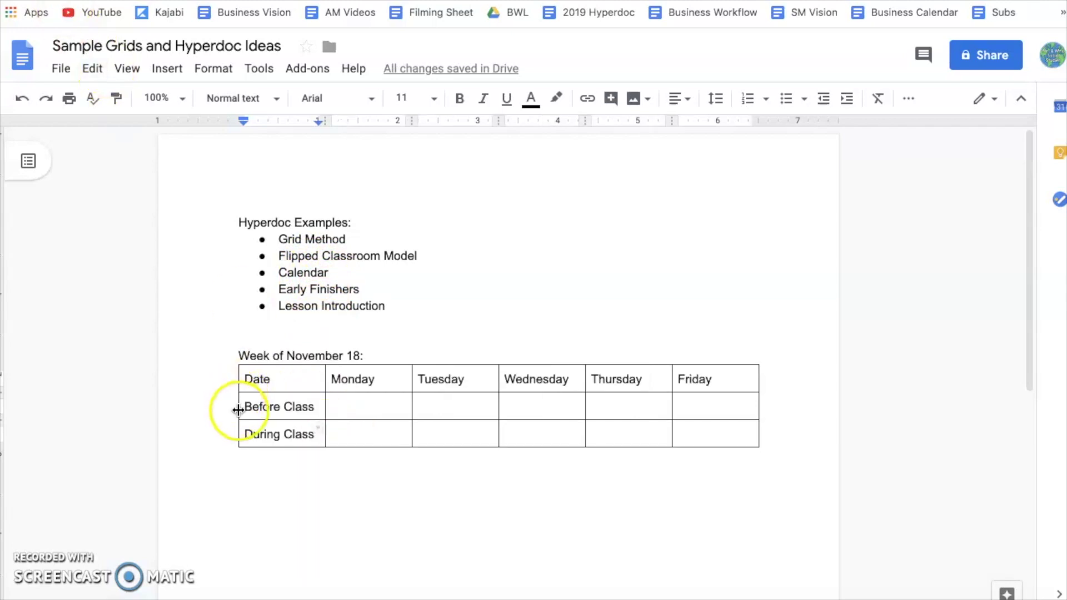
click(181, 98)
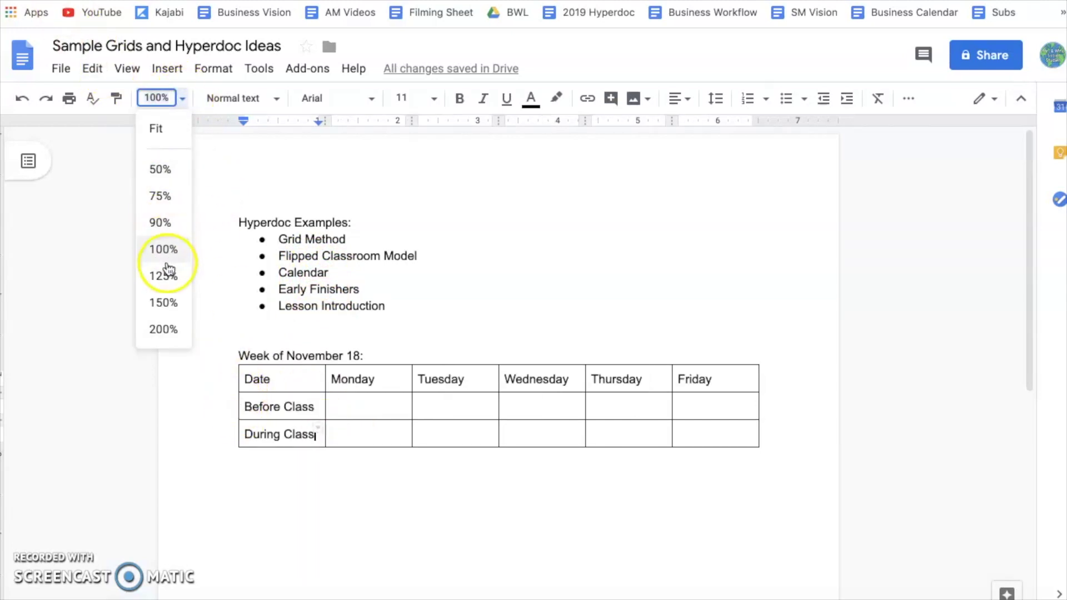
Step: Zoom the document to 150% and move into the Monday Before Class and During Class cells
click(168, 303)
scroll(377, 377, down, 5)
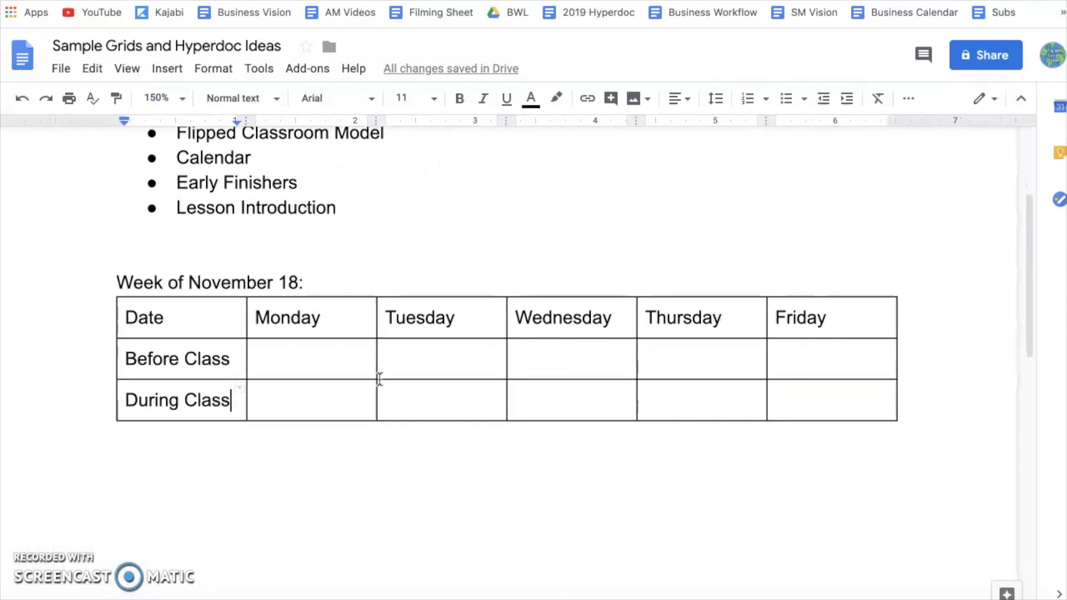
click(358, 360)
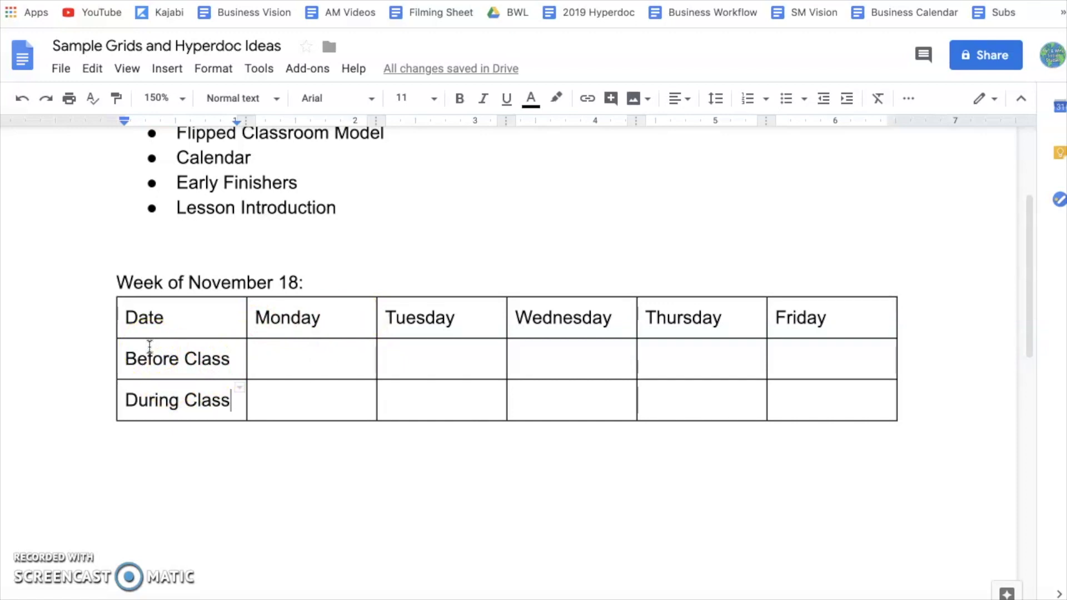
click(179, 418)
click(294, 361)
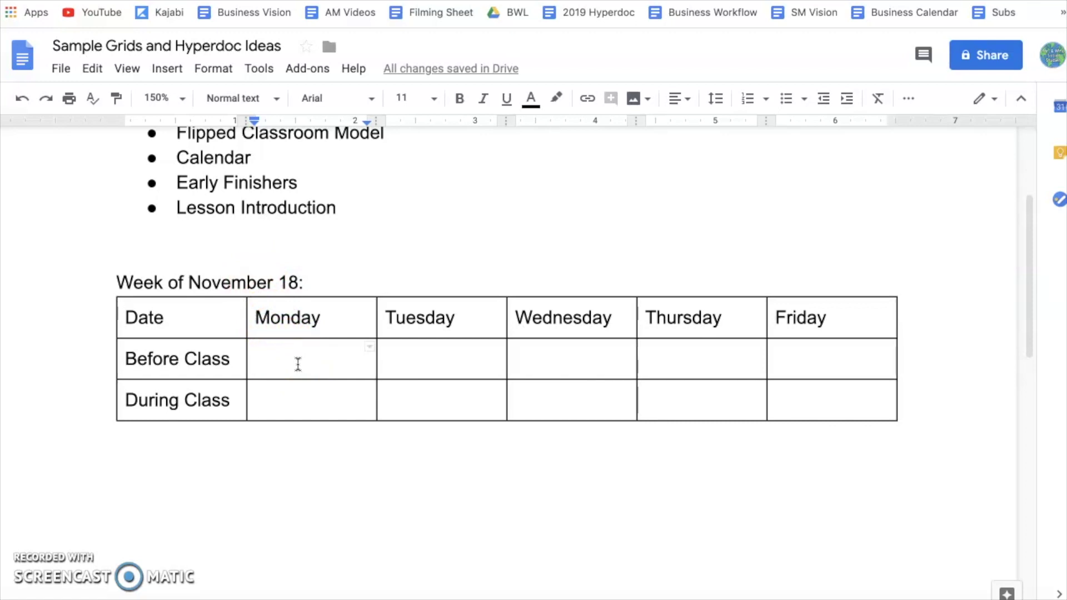
click(268, 359)
click(268, 358)
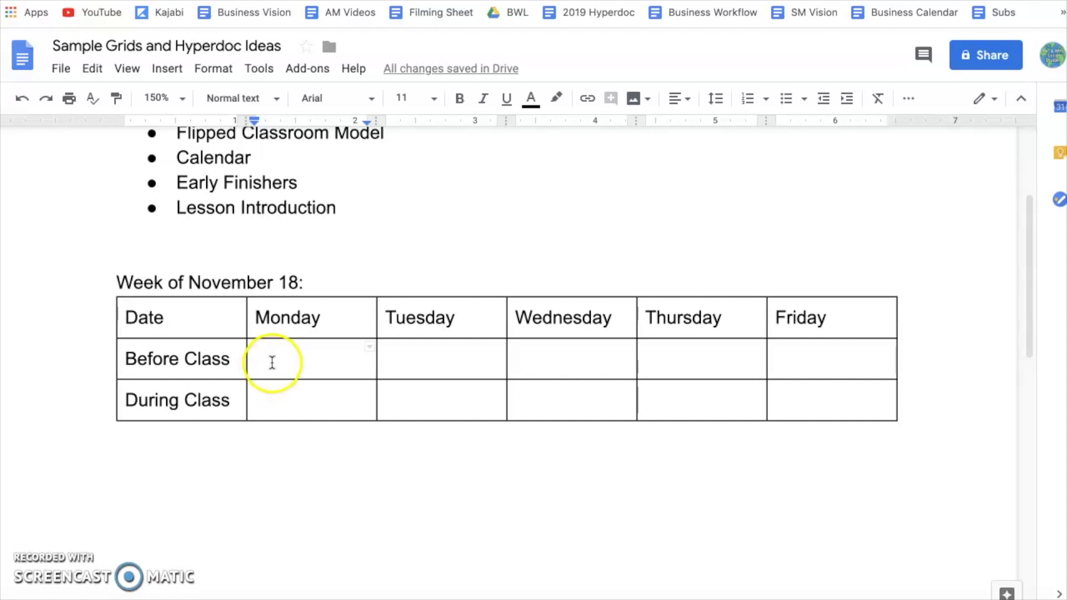
click(257, 354)
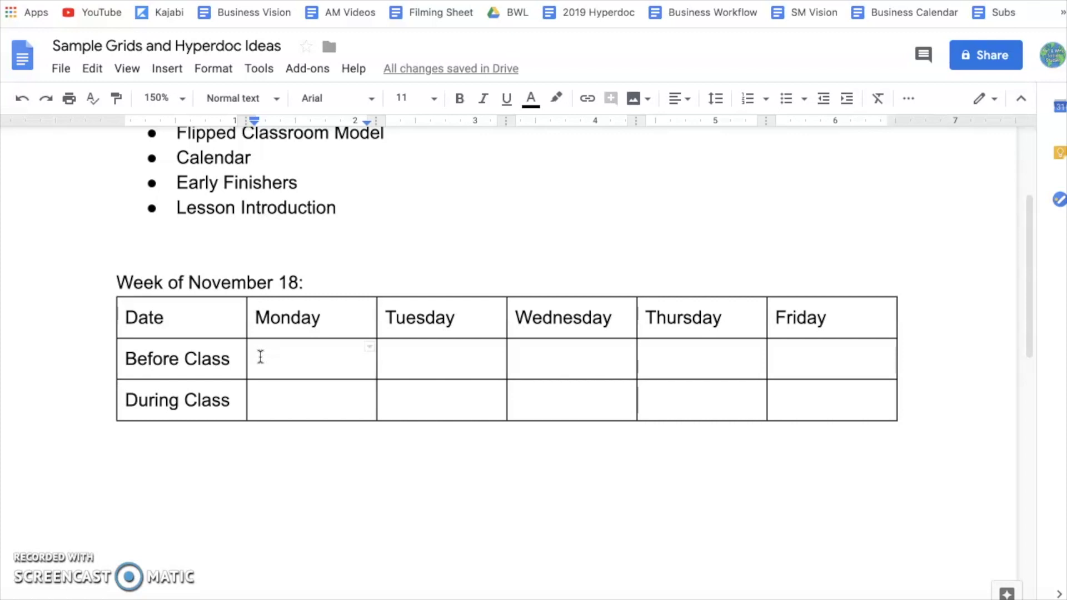
click(267, 357)
click(246, 396)
click(256, 398)
click(322, 383)
Step: Place the cursor at the end of the 18 date cell in the Calendar table
click(330, 401)
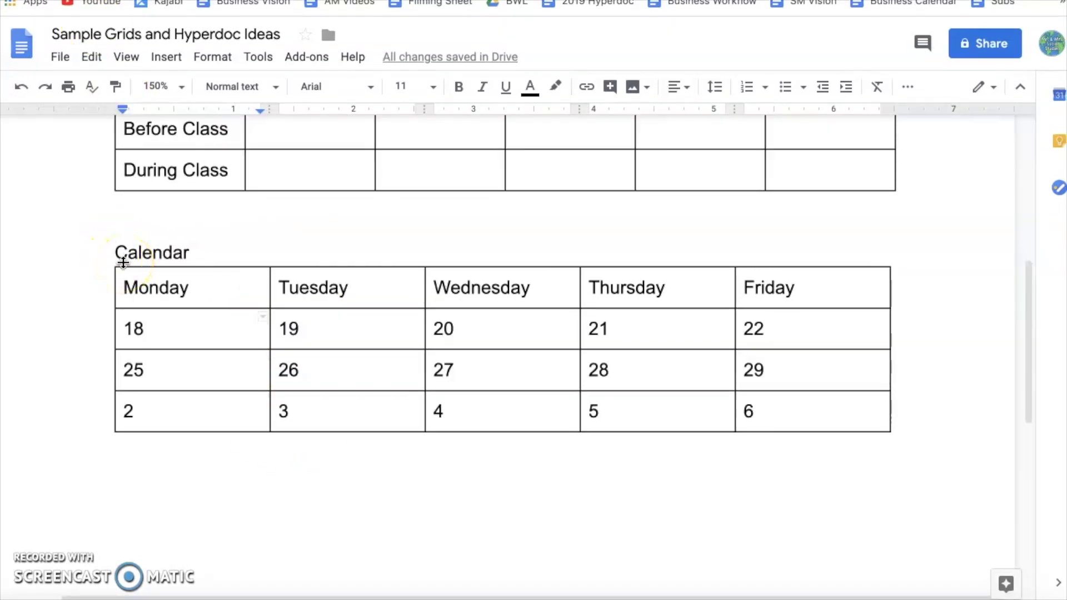
scroll(124, 262, up, 3)
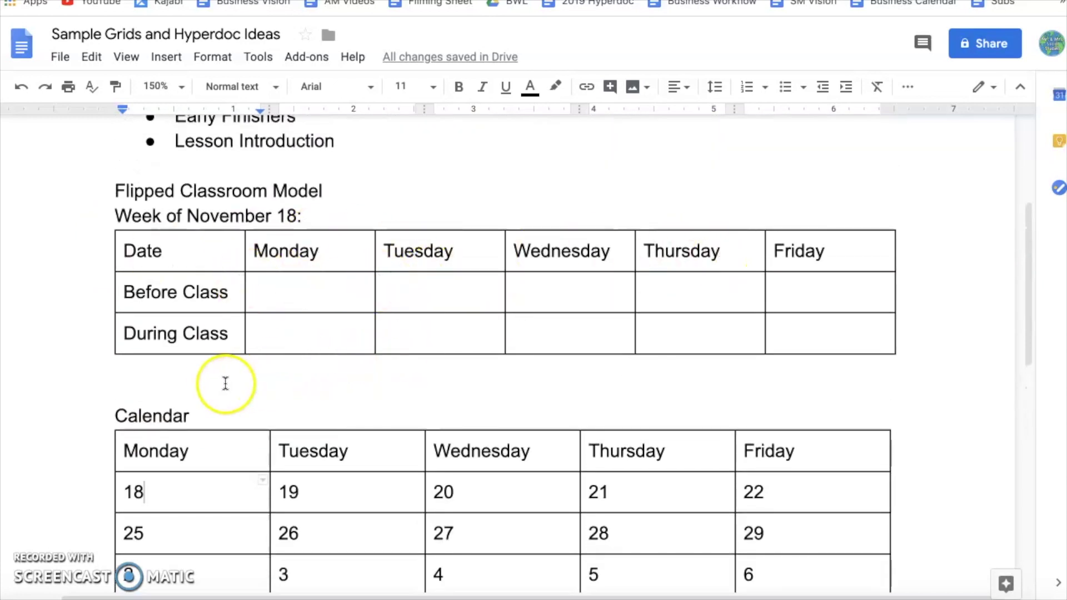
scroll(221, 383, down, 3)
click(182, 298)
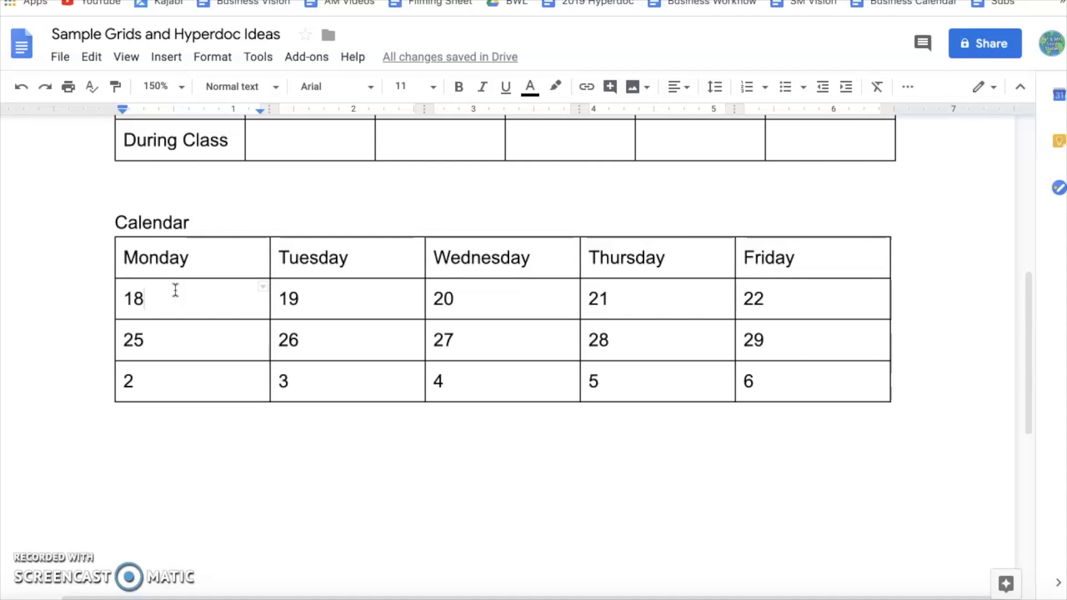
Step: Type 'Vocabulary' on a new line below 18 in the Monday cell, then select the word
key(Return)
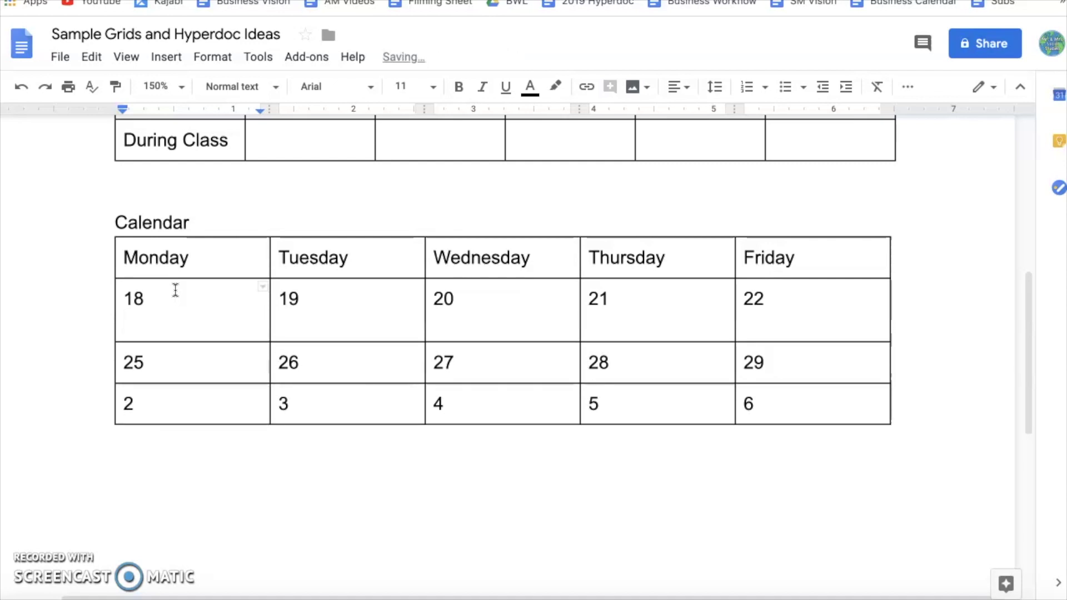
text(Vocabul)
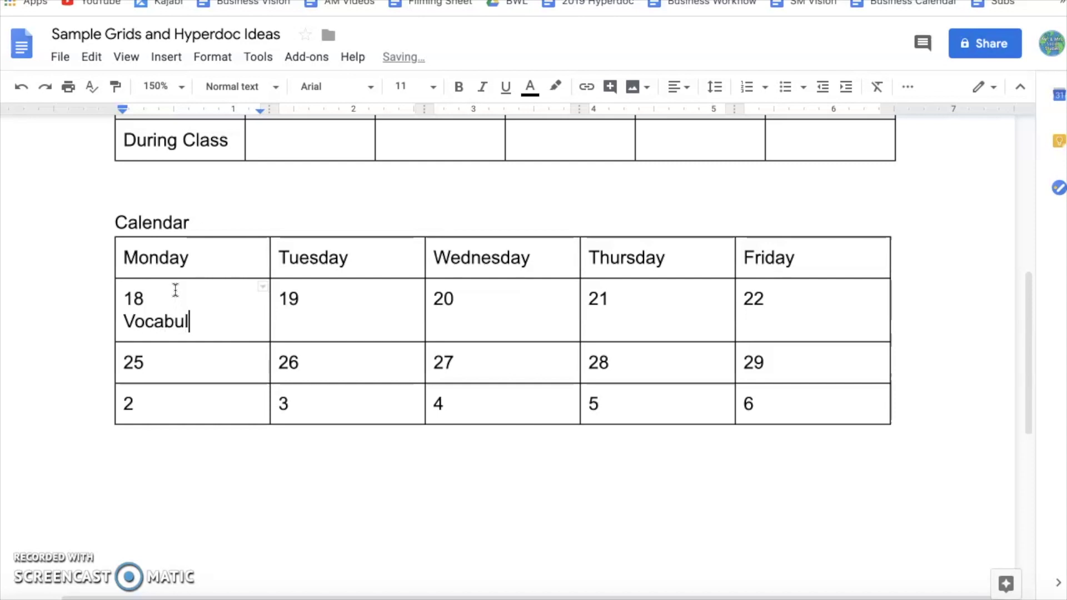
text(ary)
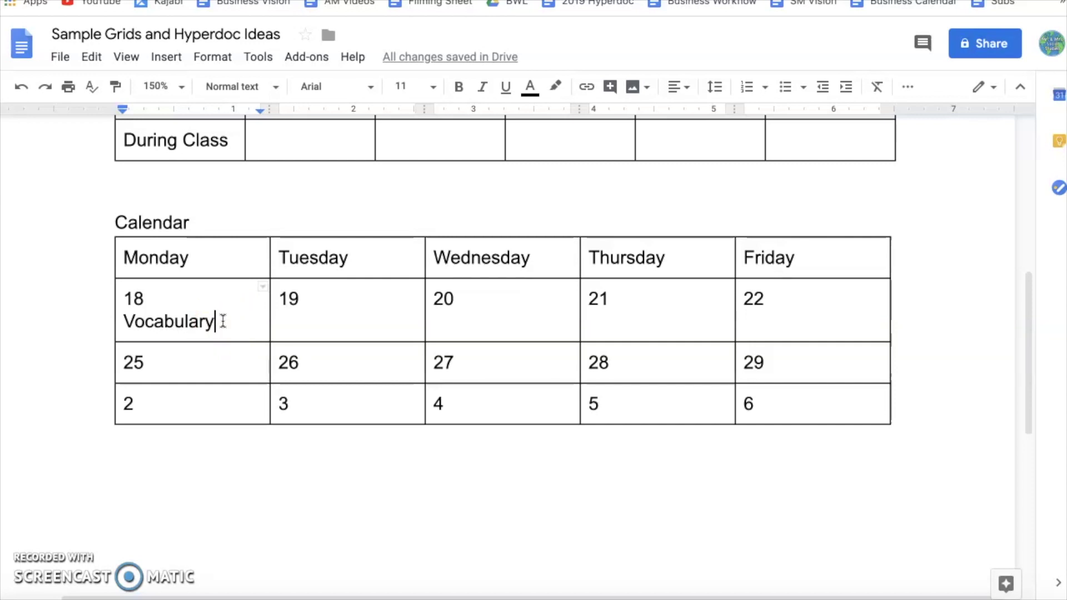
drag(217, 321, 125, 321)
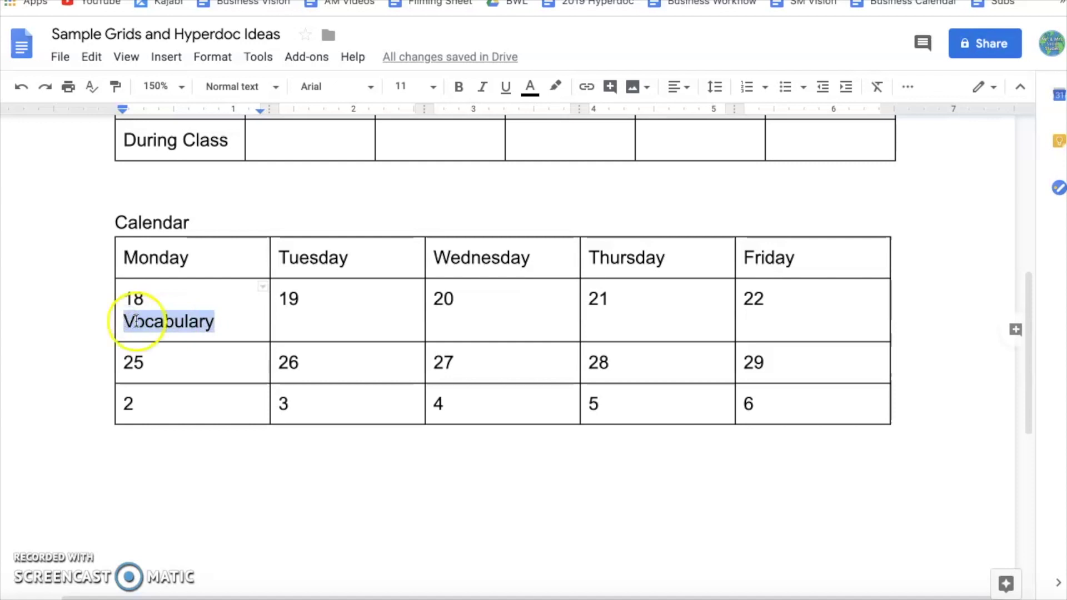
Step: Link 'Vocabulary' under Monday 18 to the Copy of Module 1 Vocabulary document
click(587, 89)
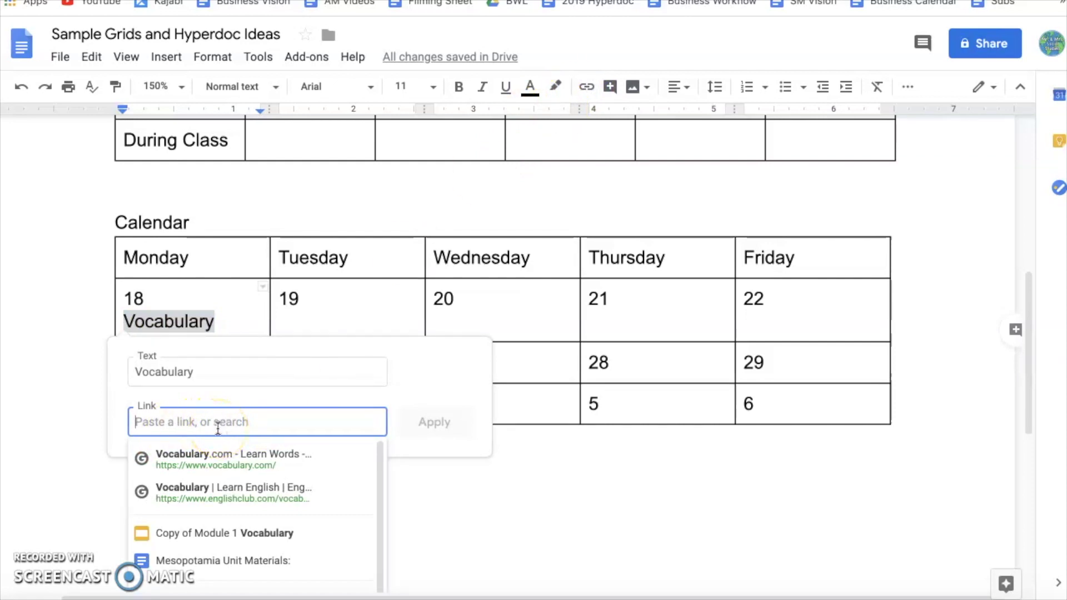
click(231, 535)
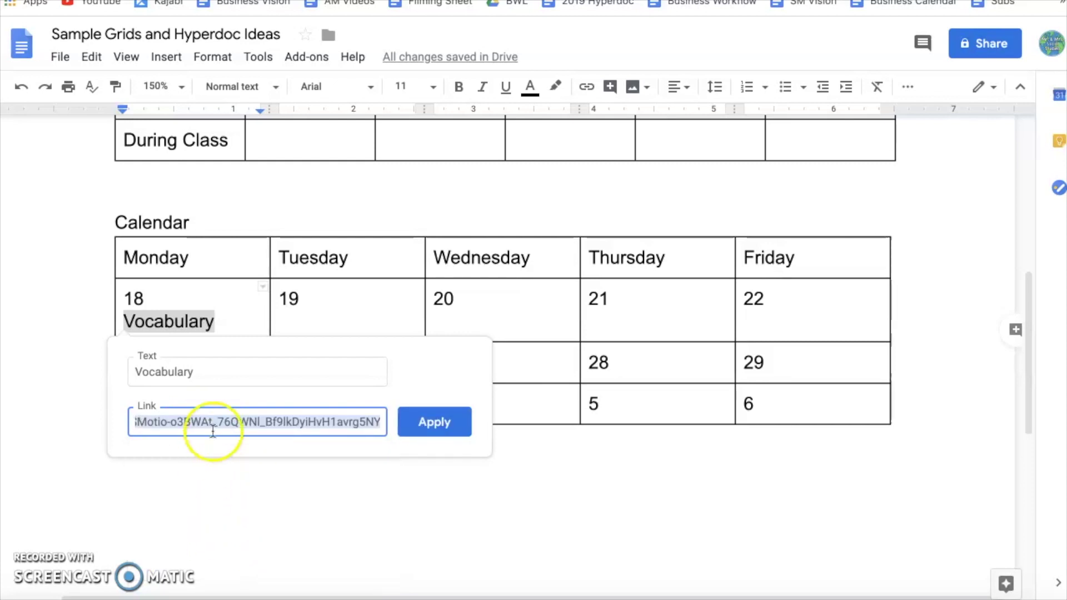
click(429, 425)
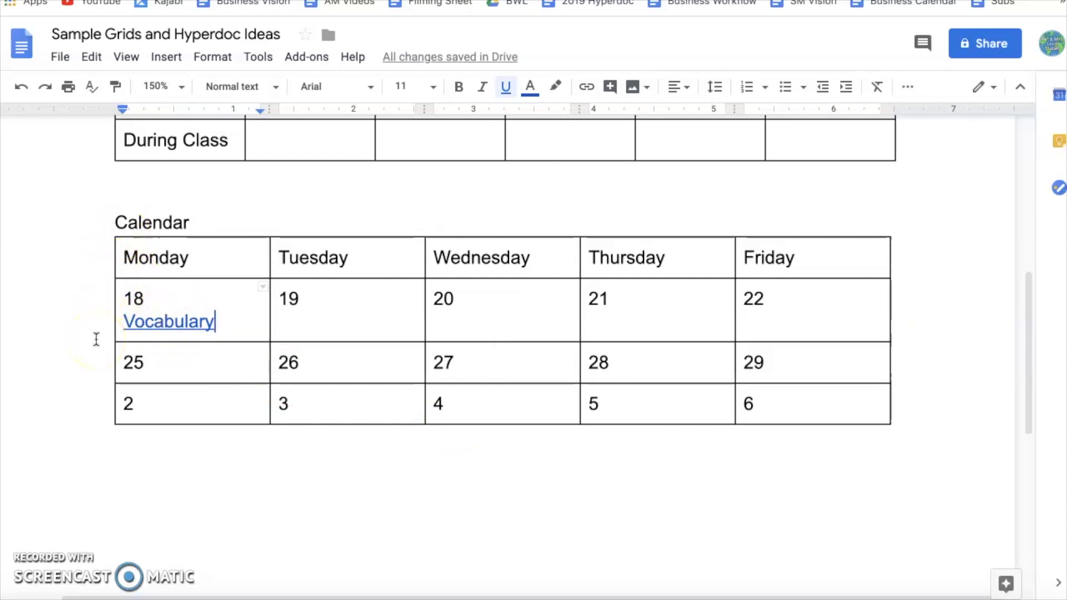
click(174, 323)
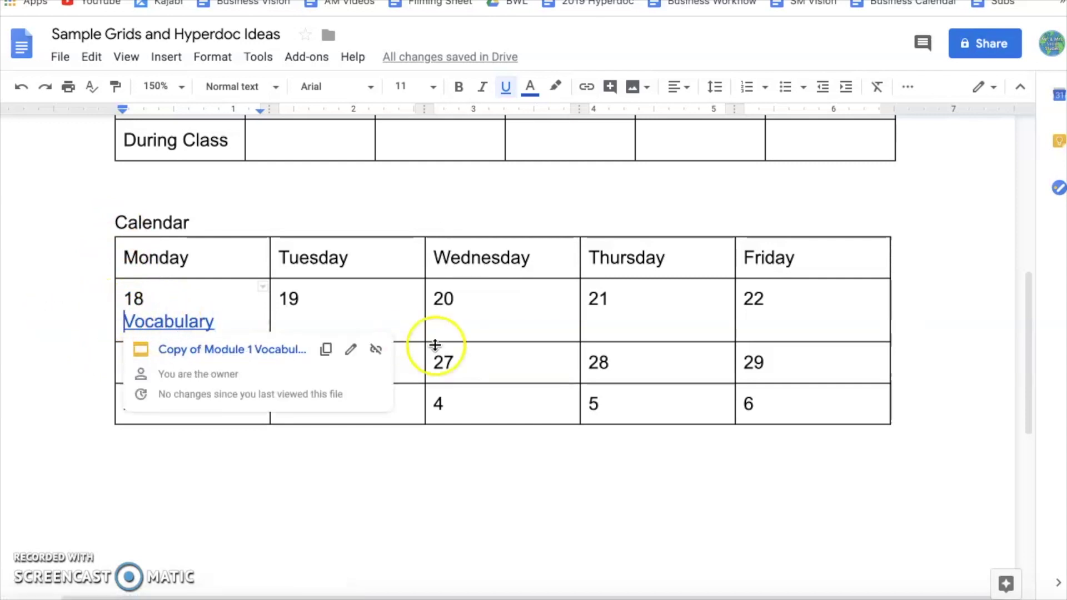
click(340, 309)
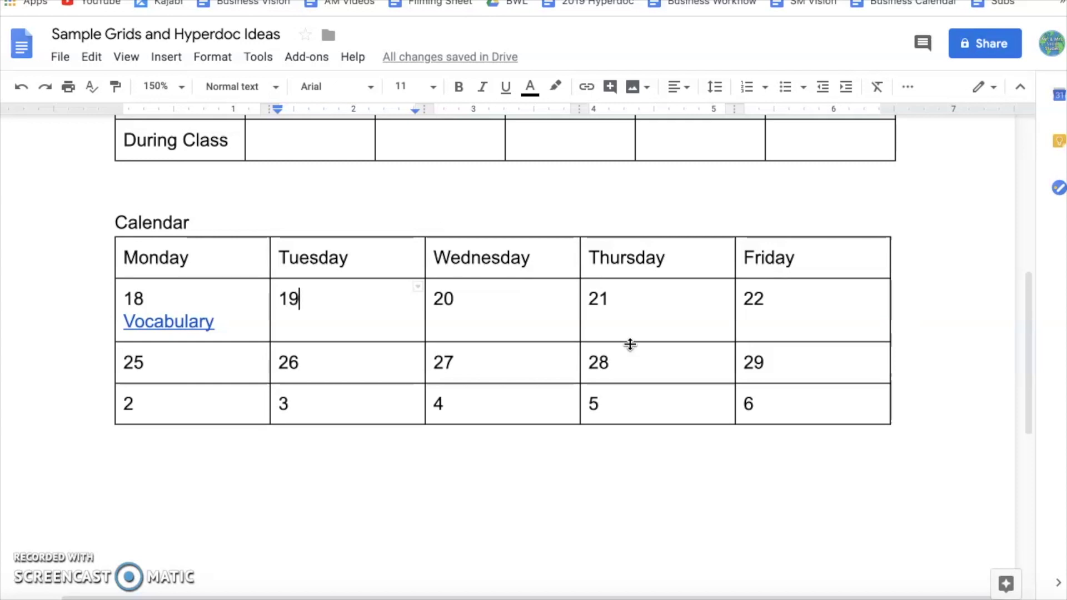
Step: Place the cursor on the blank line below the calendar table
scroll(630, 345, up, 4)
scroll(630, 345, down, 7)
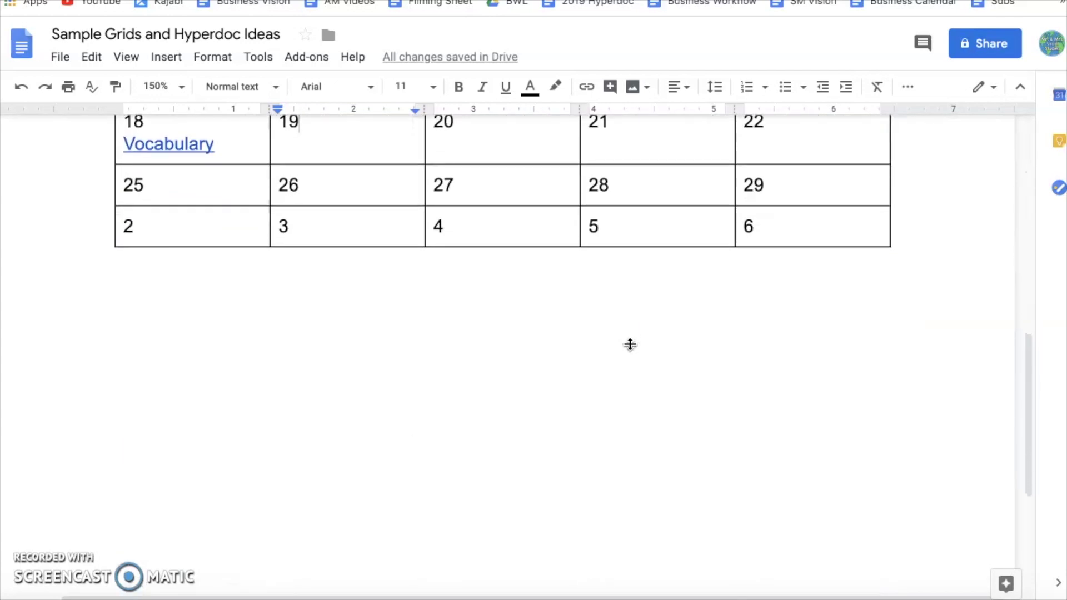
click(192, 326)
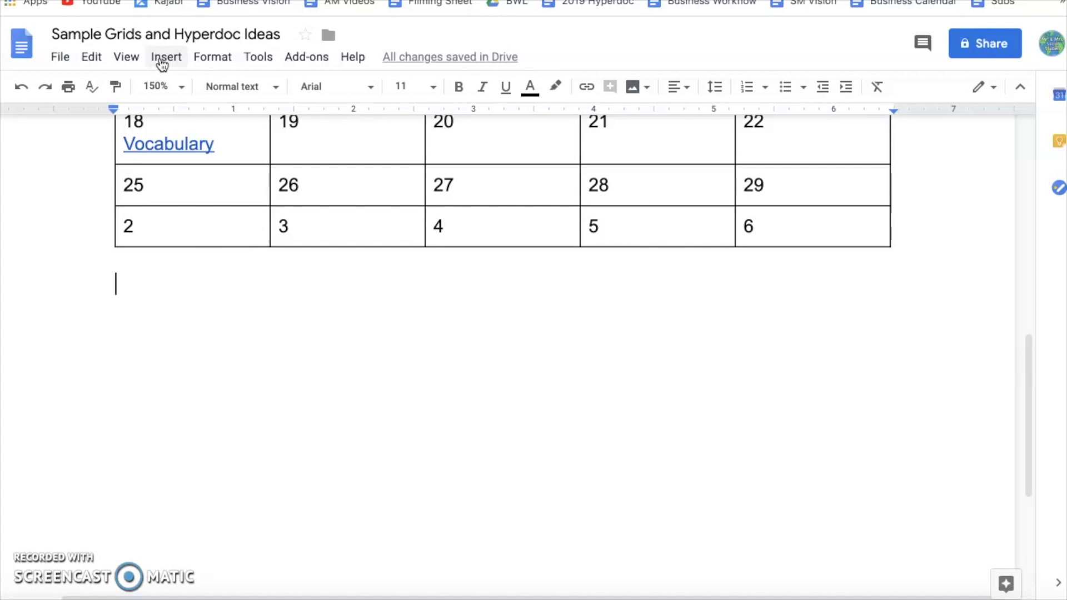
Step: Insert a 3 x 2 table below the calendar and enter CNN10 in its first cell
click(162, 63)
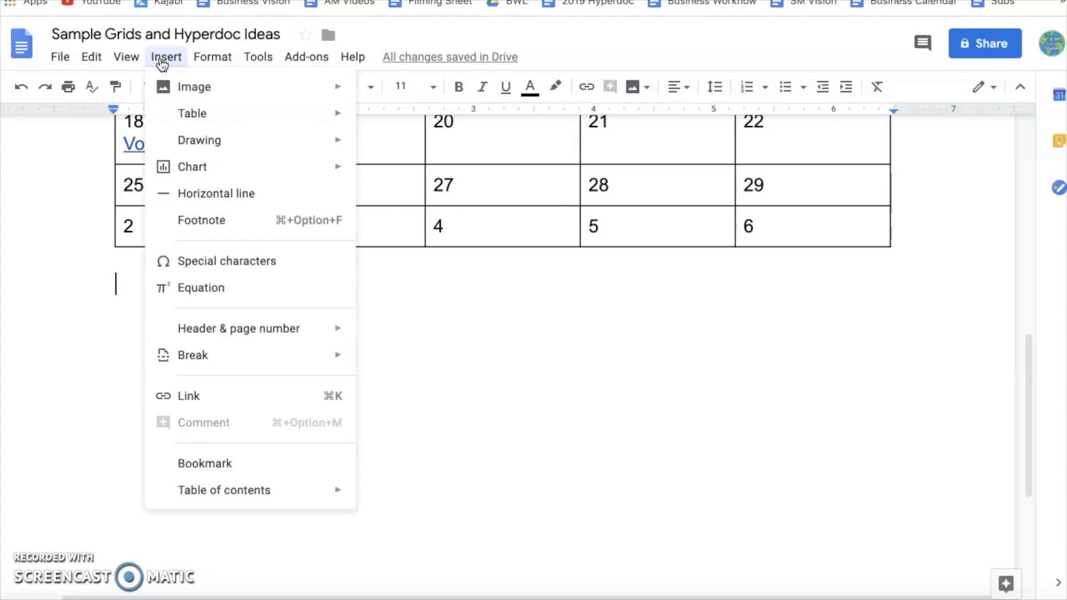
click(180, 111)
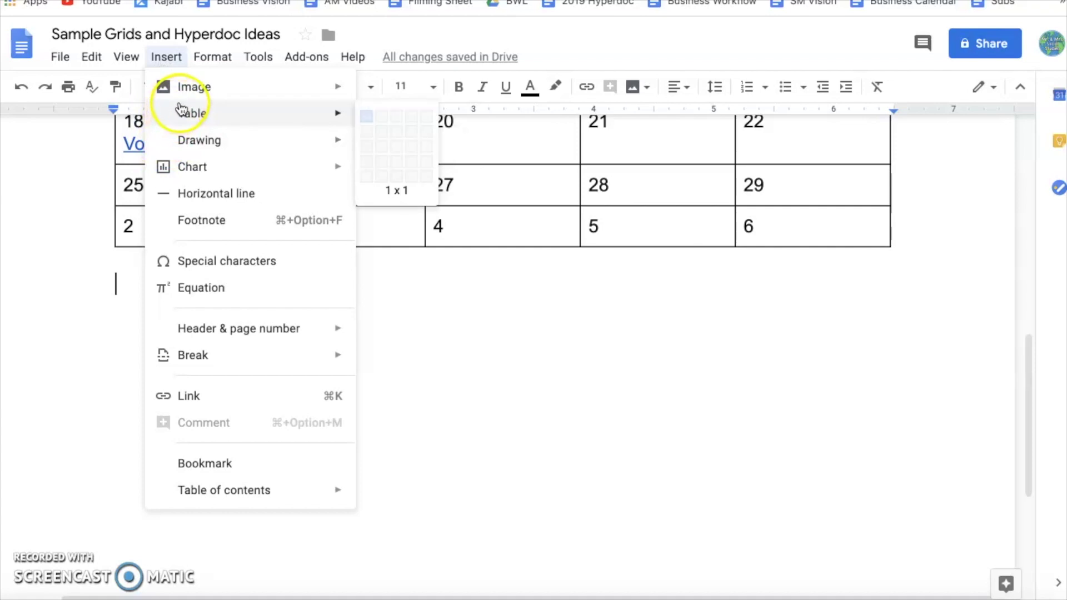
click(395, 131)
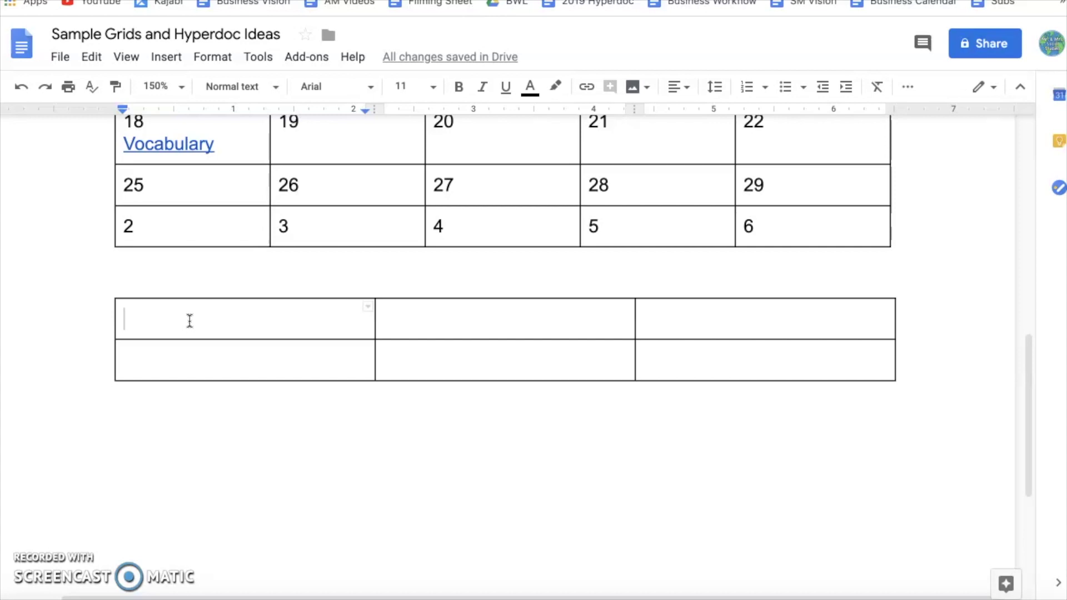
text(CNN10)
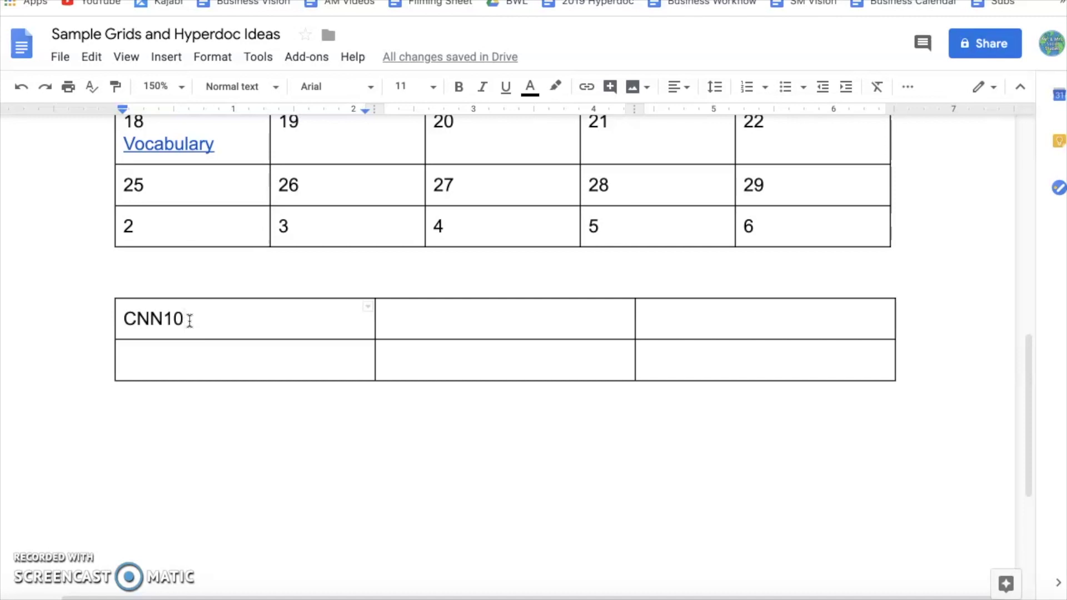
Step: Select the empty cell below CNN10 in the new table
click(154, 374)
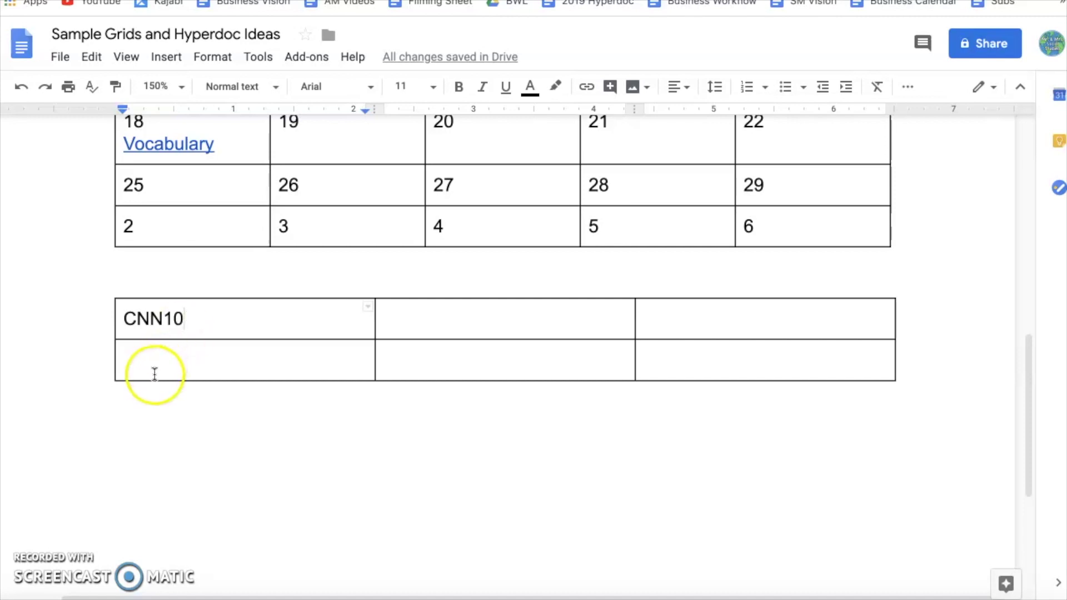
double_click(143, 353)
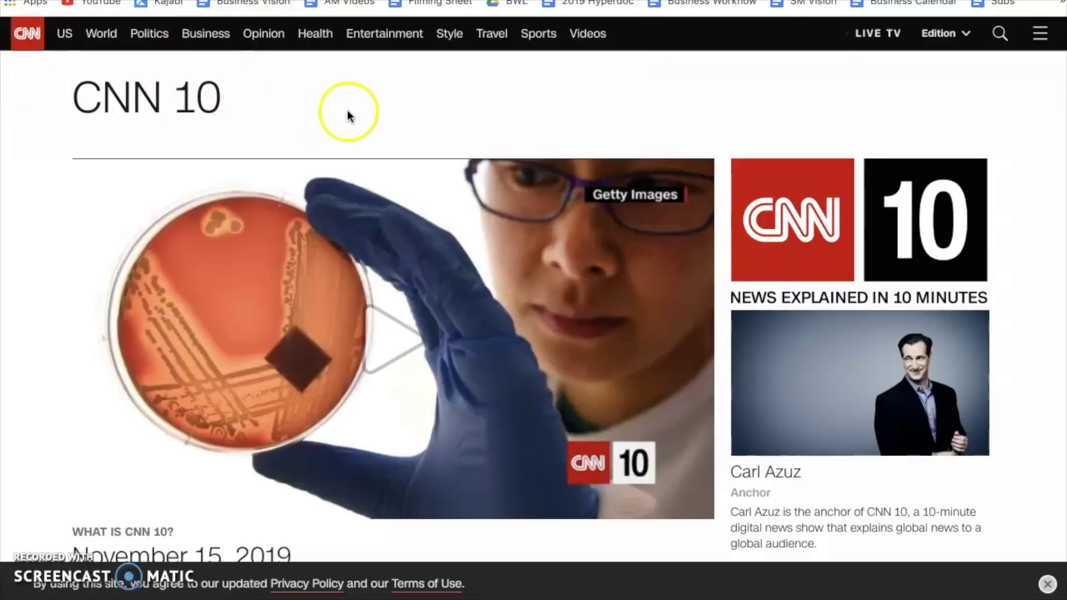
click(239, 2)
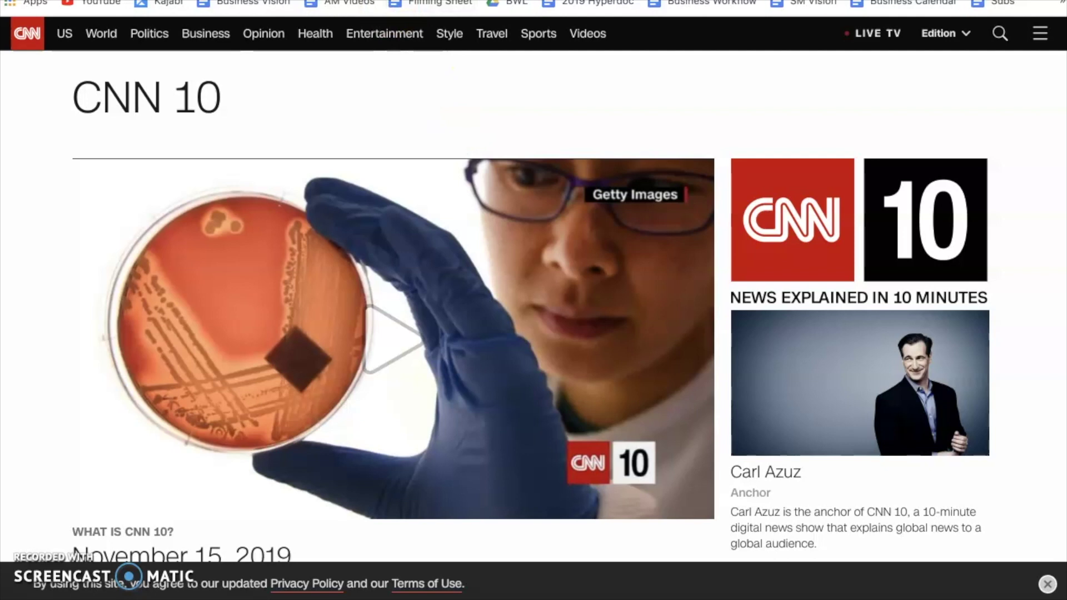
key(ctrl+Tab)
click(233, 361)
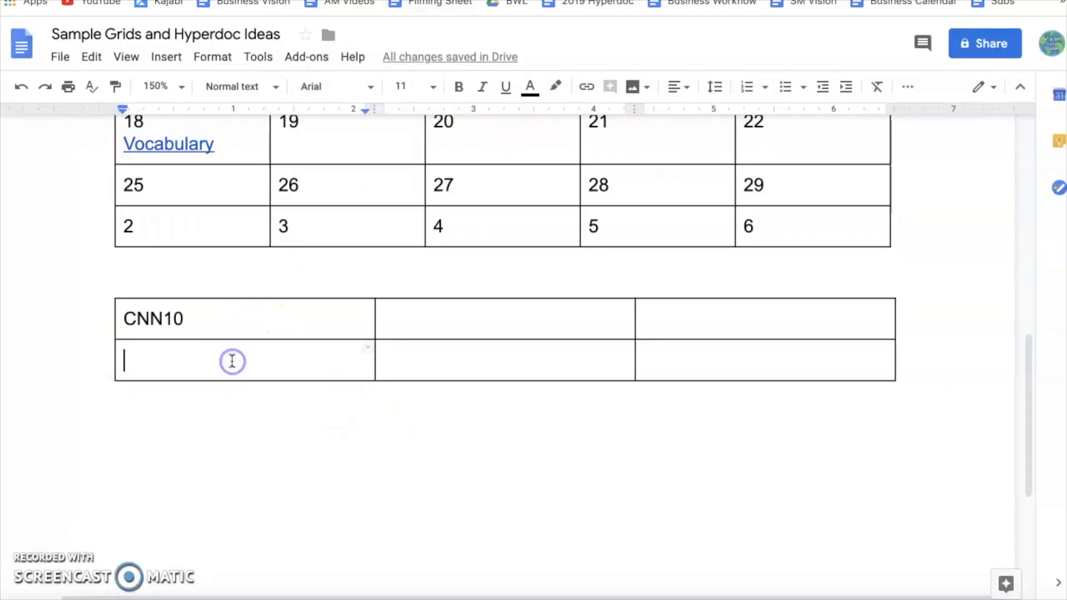
key(ctrl+v)
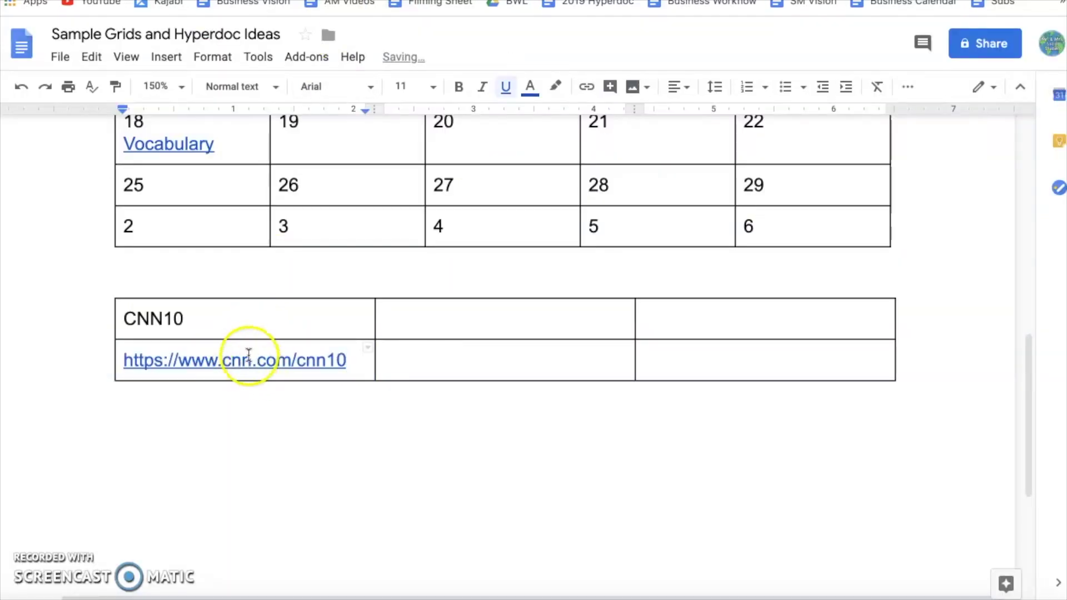
double_click(130, 316)
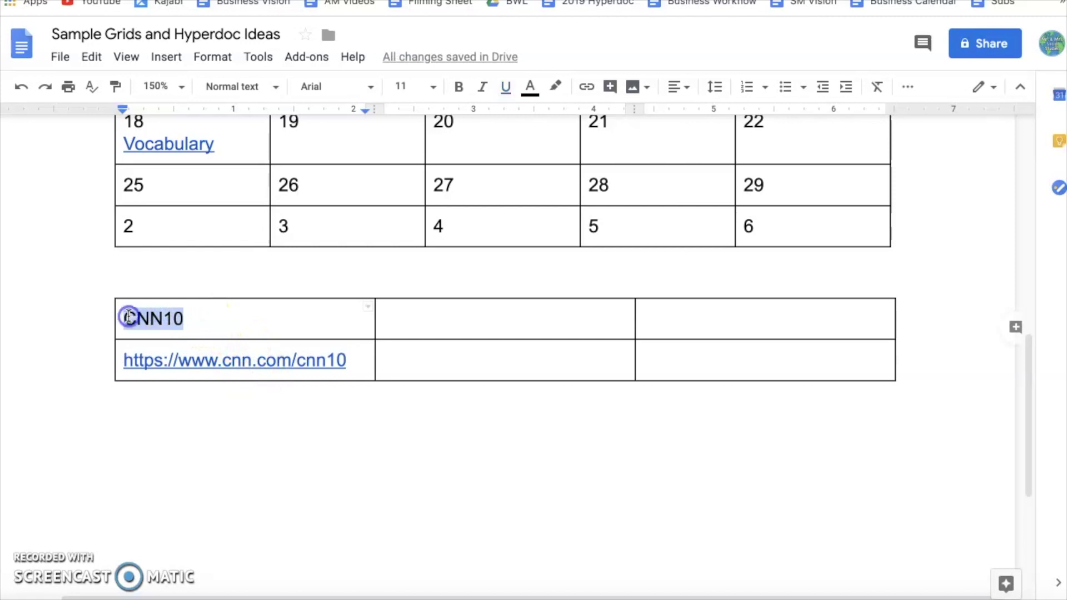
click(587, 87)
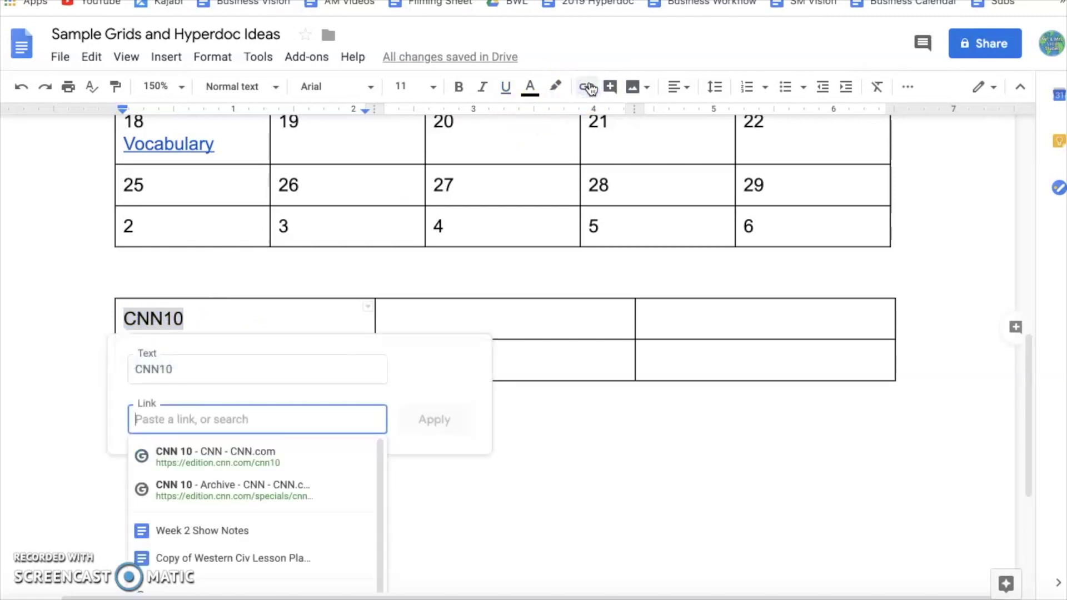
text(https://www.cnn.com/cnn10)
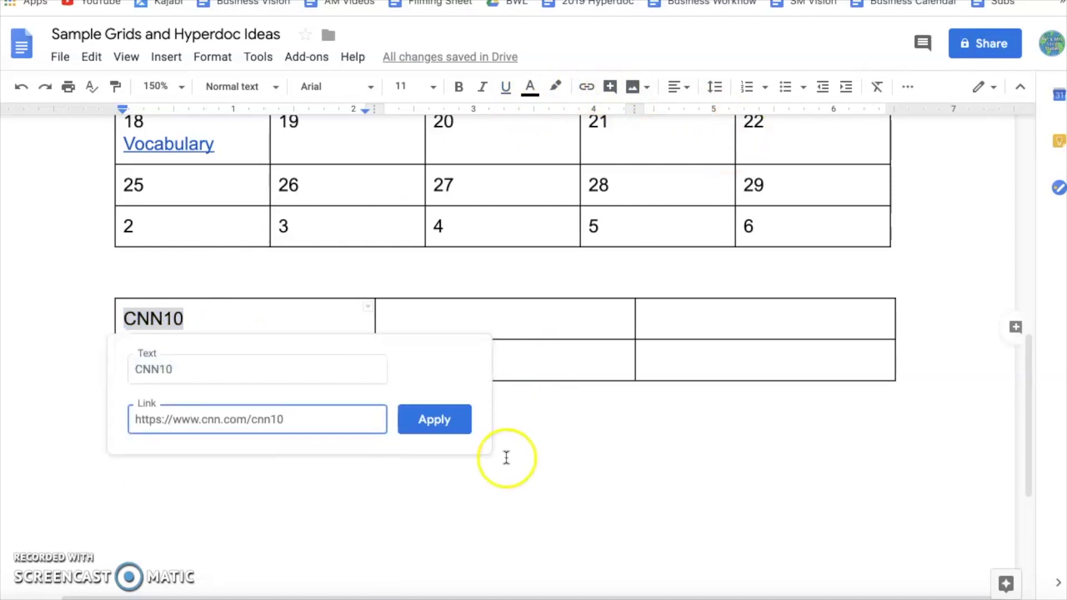
click(452, 424)
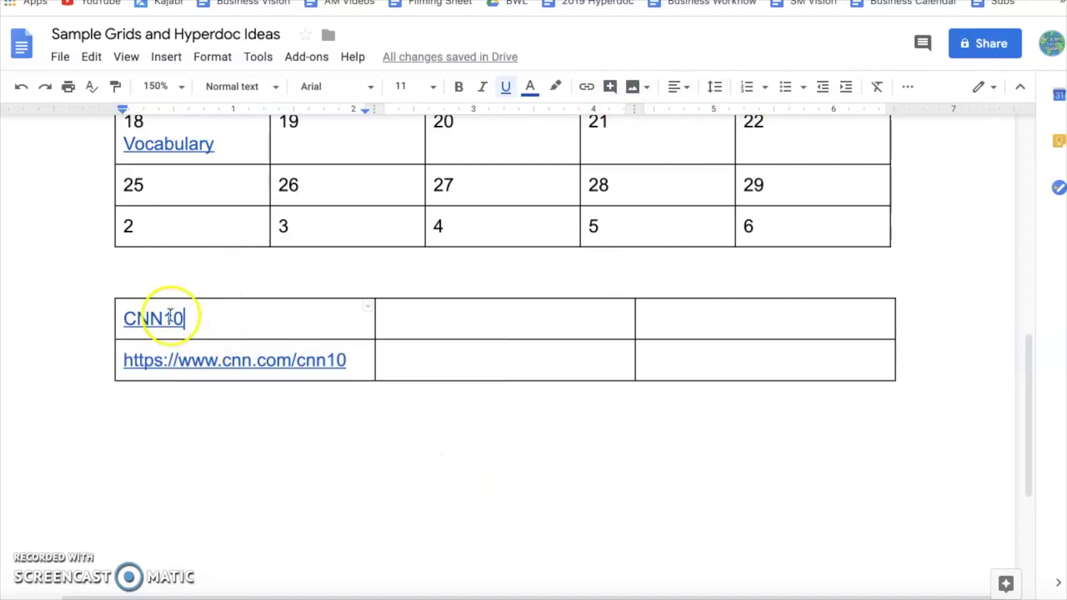
click(21, 86)
Step: Head the table's second column 'Games'
click(392, 307)
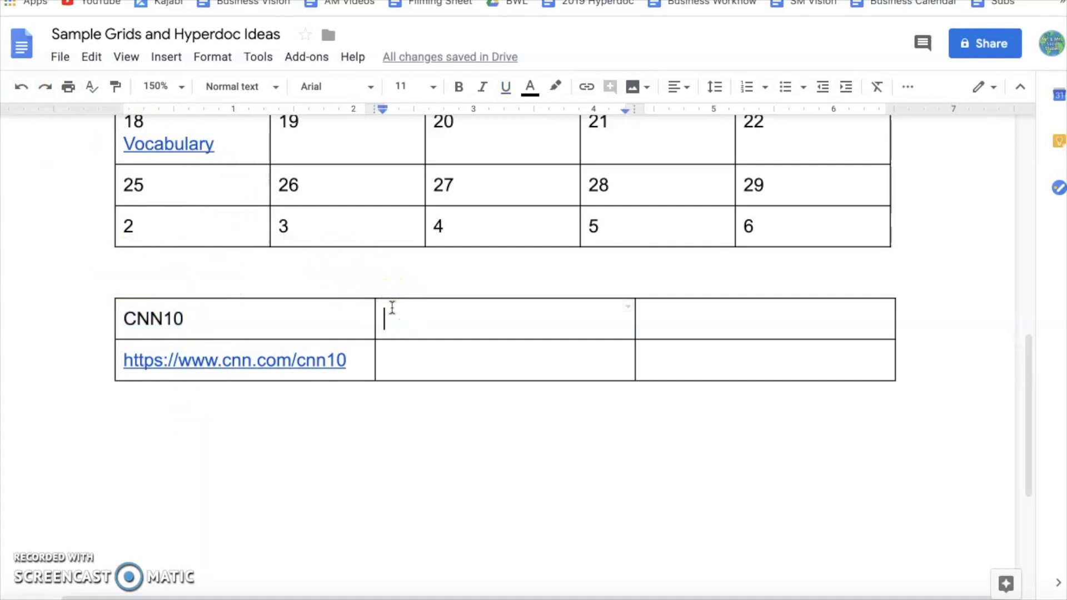
text(Games)
click(430, 417)
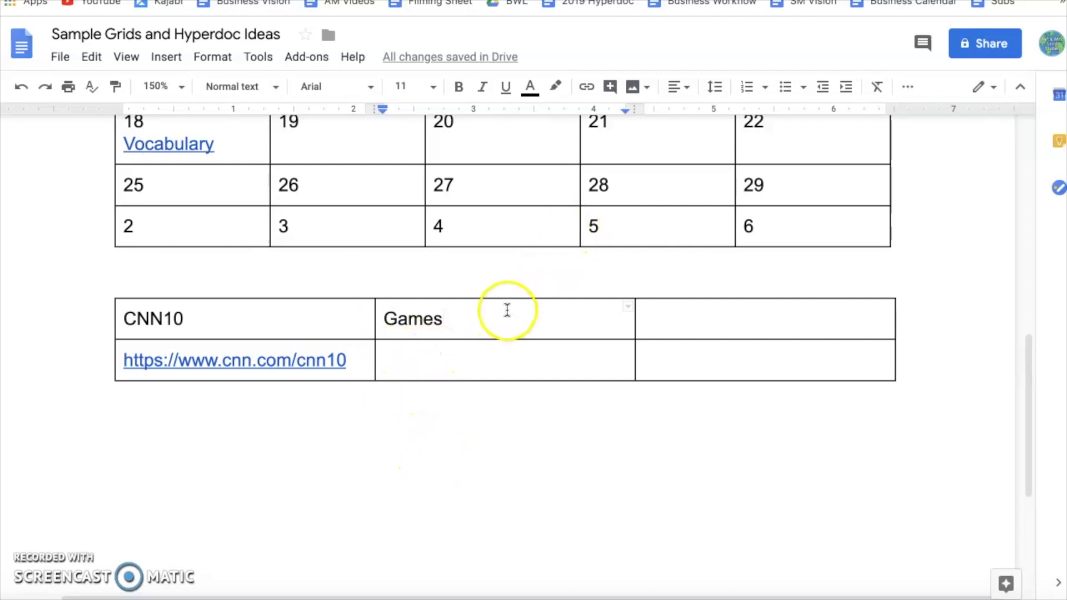
Step: List iCivics and Geoguessr on separate lines under Games
click(460, 348)
text(iCivics)
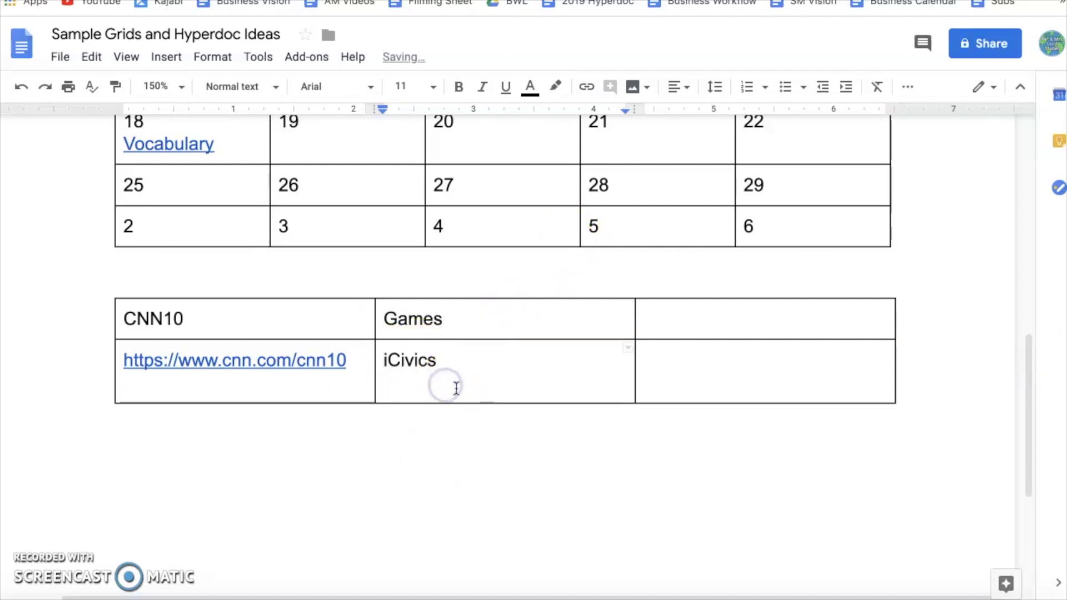
click(472, 405)
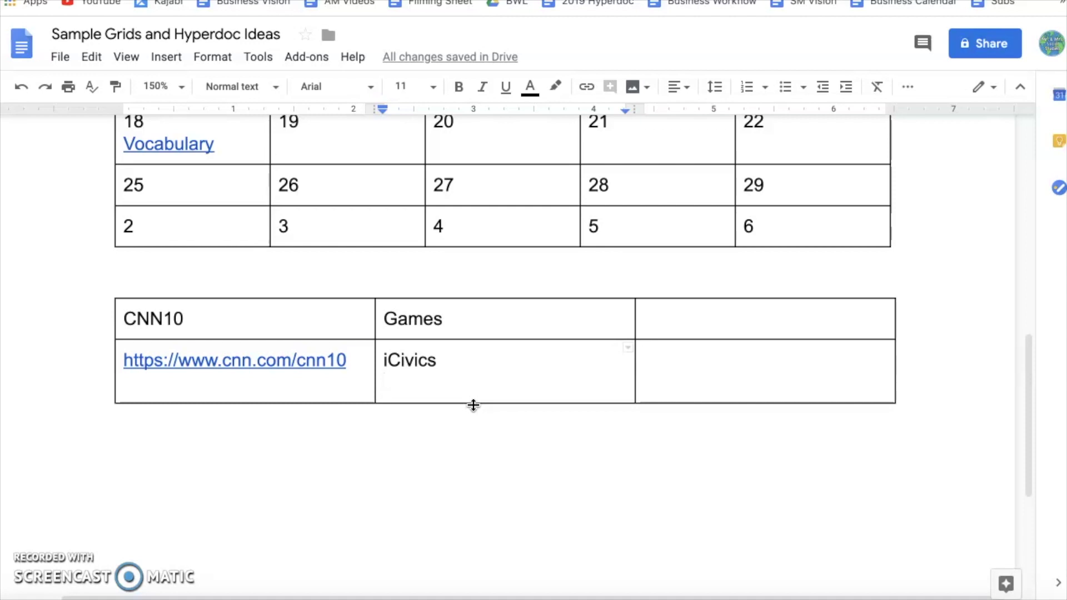
text(Geoguessr)
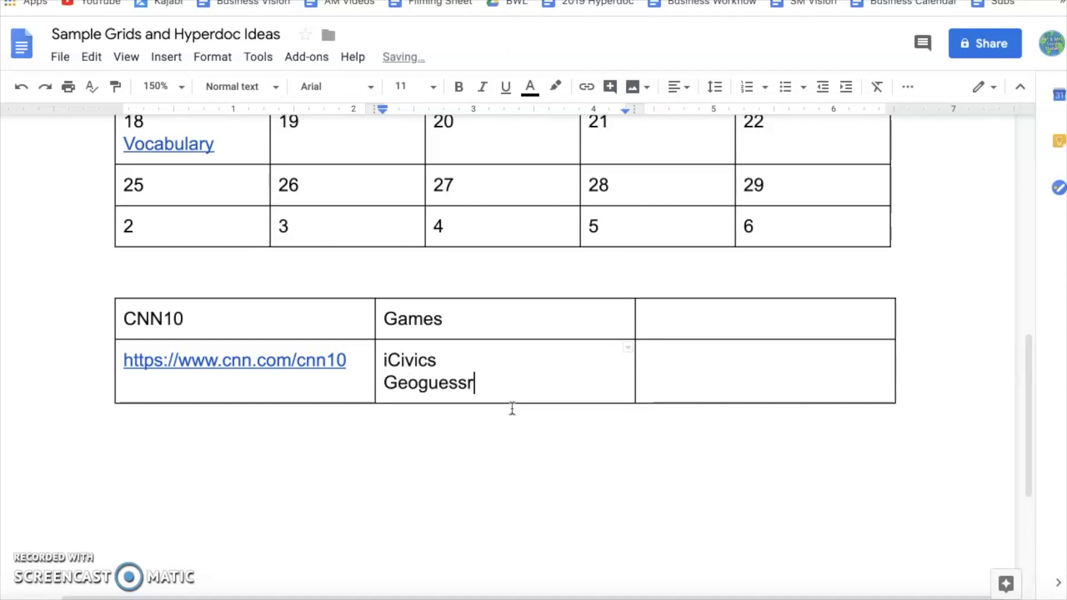
click(485, 371)
key(Return)
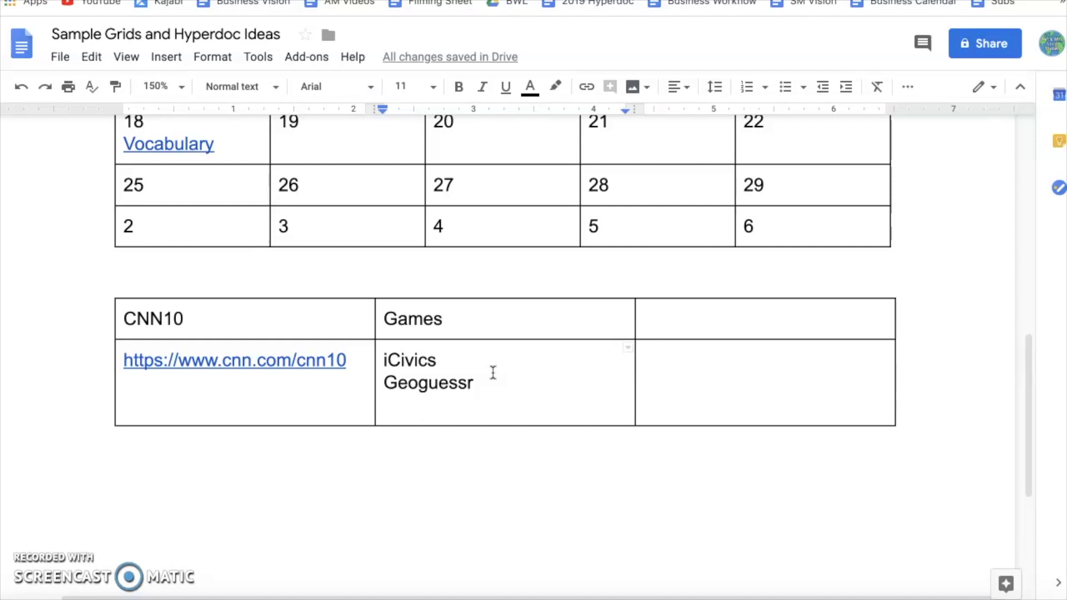
Step: Rename the CNN10 heading to News and add Newsela under the CNN10 link
click(173, 319)
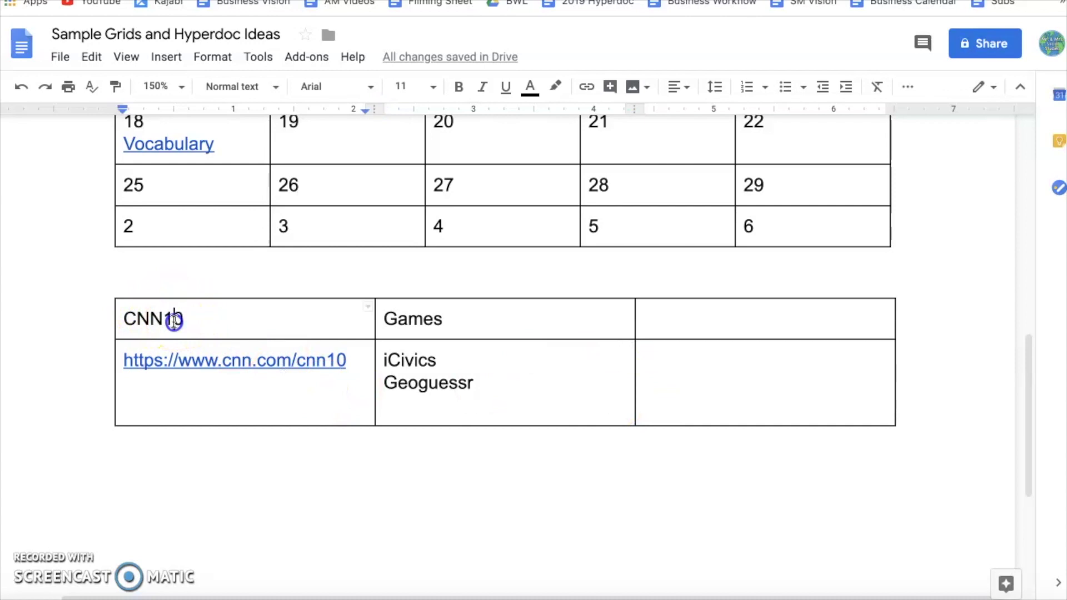
double_click(173, 319)
text(New)
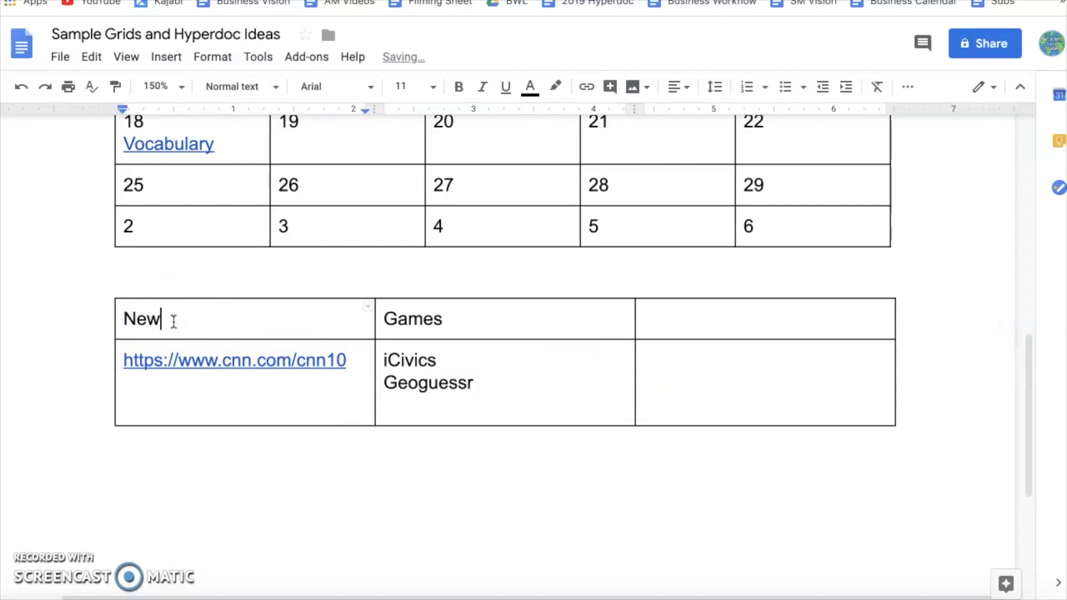
text(s)
click(358, 361)
key(Return)
key(Return)
text(Newsela)
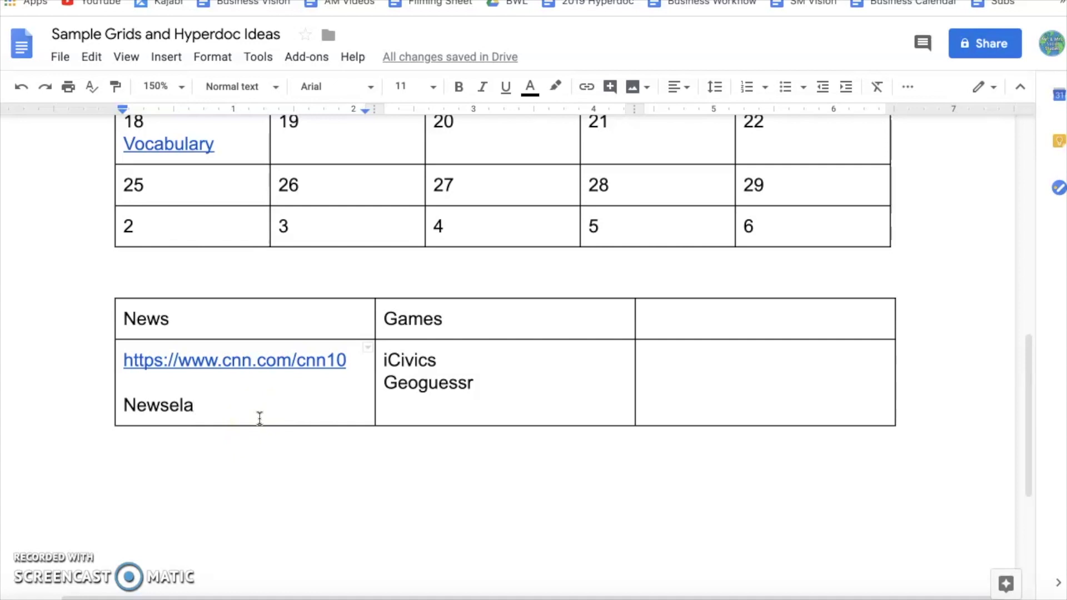
Step: Head the empty third column 'Activities'
click(680, 317)
text(Activities)
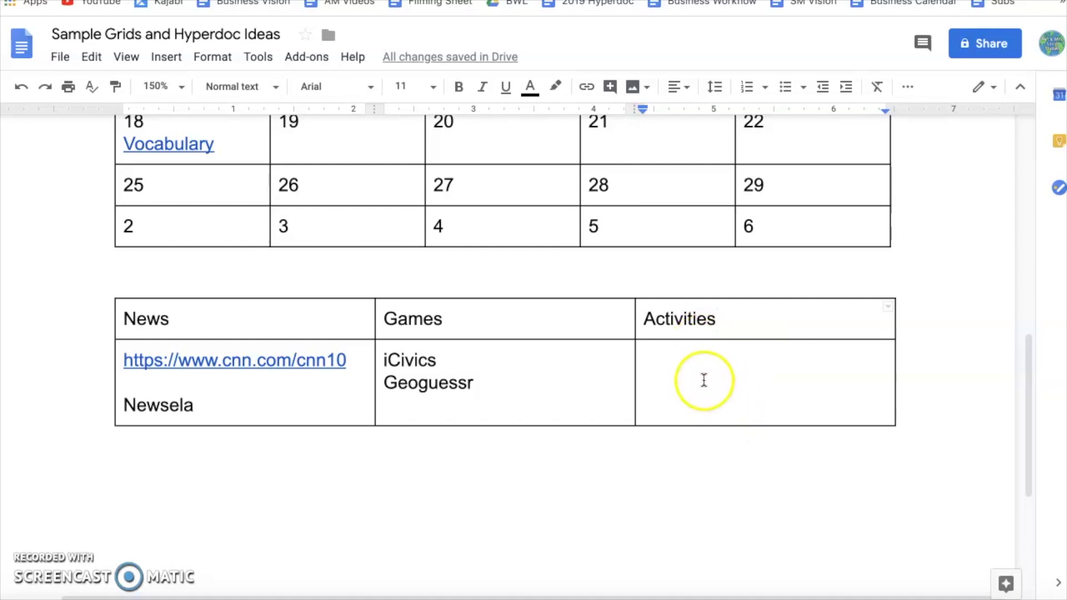
scroll(704, 380, up, 8)
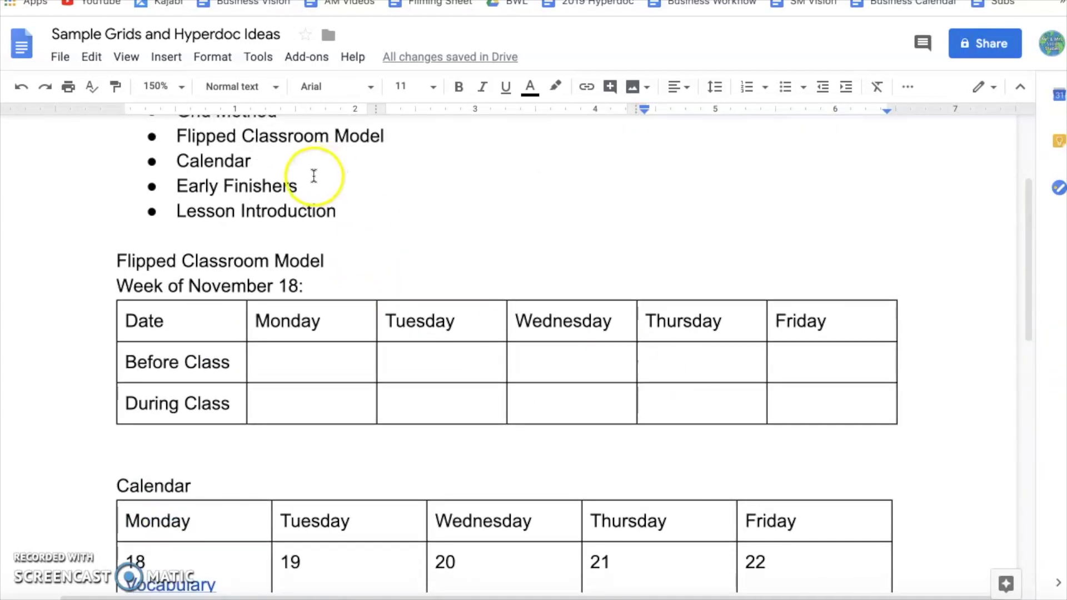
Step: Copy 'Early Finishers' from the bullet list as a plain title above the table
drag(300, 183, 178, 187)
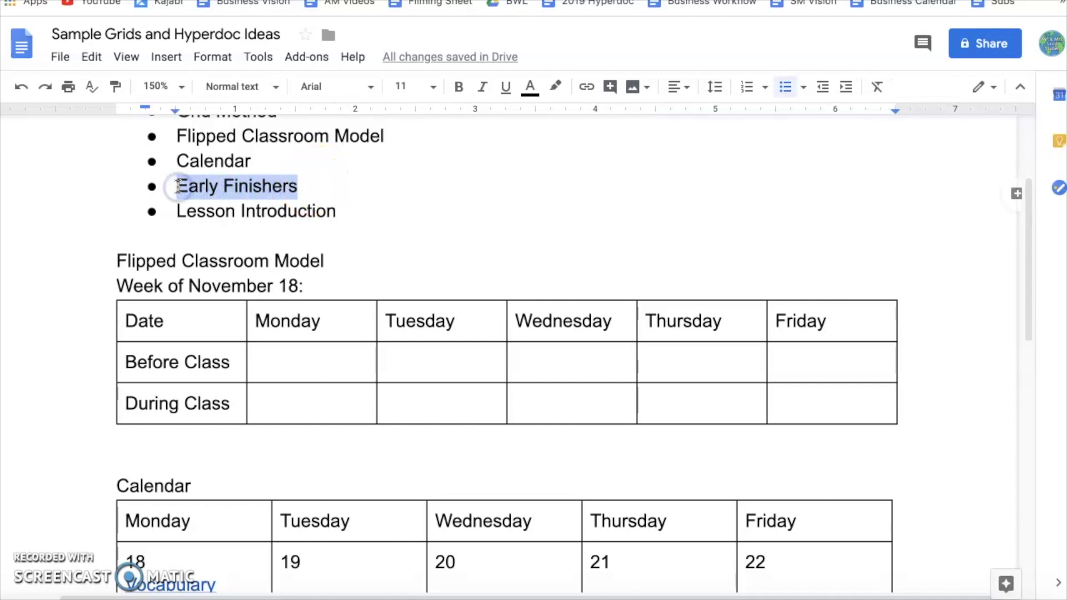
click(173, 312)
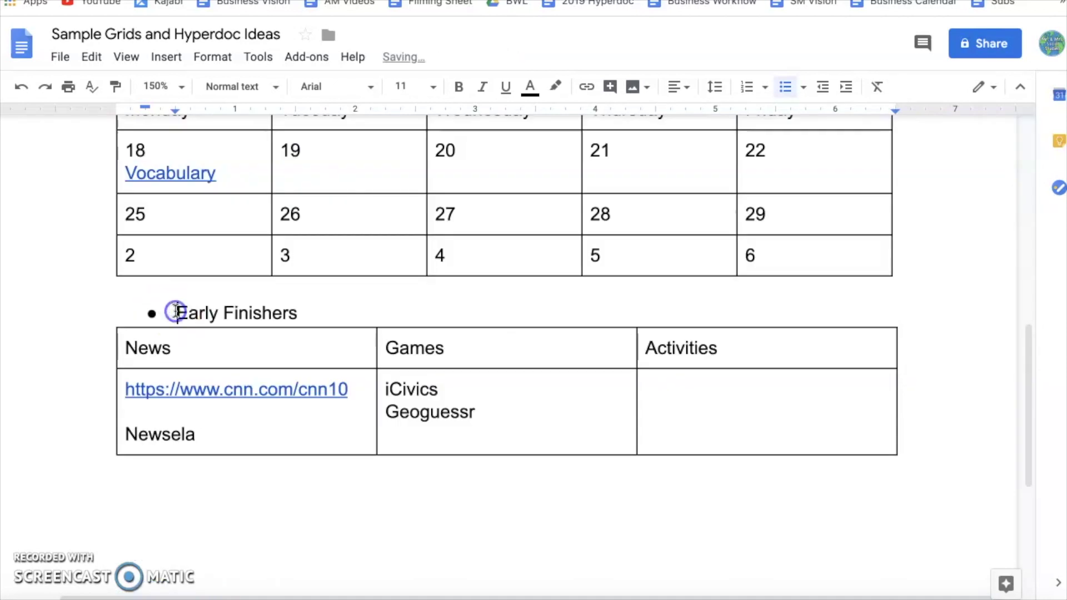
key(BackSpace)
key(BackSpace)
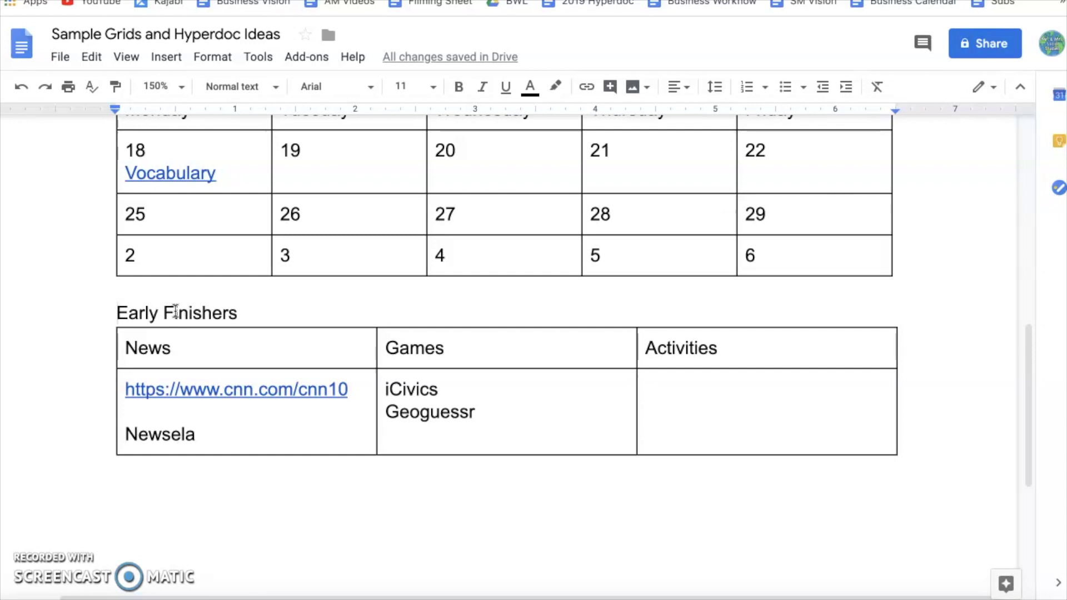
Step: Review the document, then bring up the Word Ch 8B grid document
scroll(174, 310, up, 3)
click(251, 244)
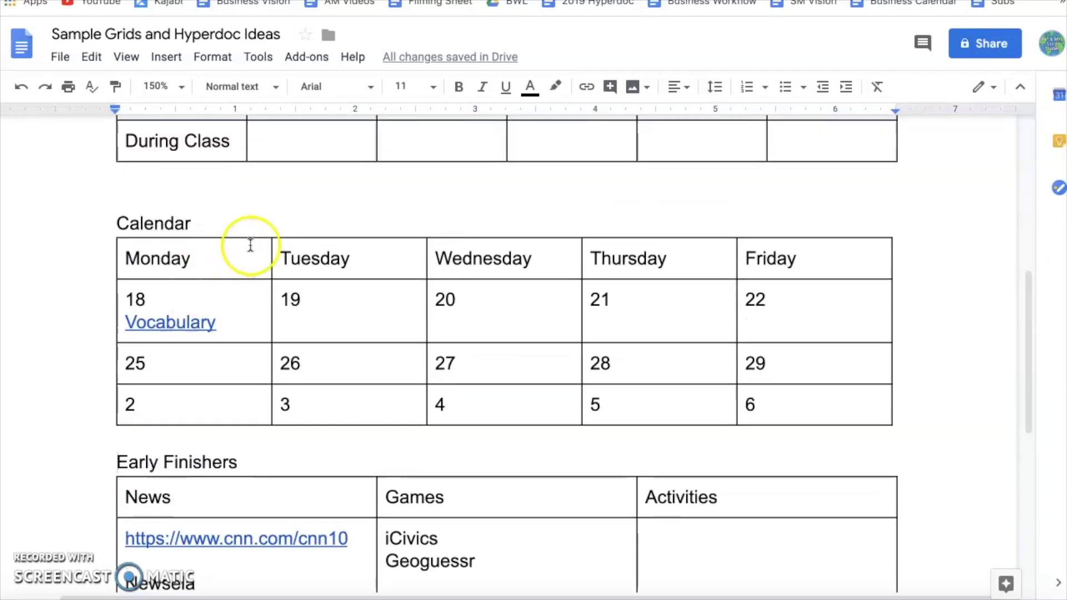
scroll(250, 245, up, 5)
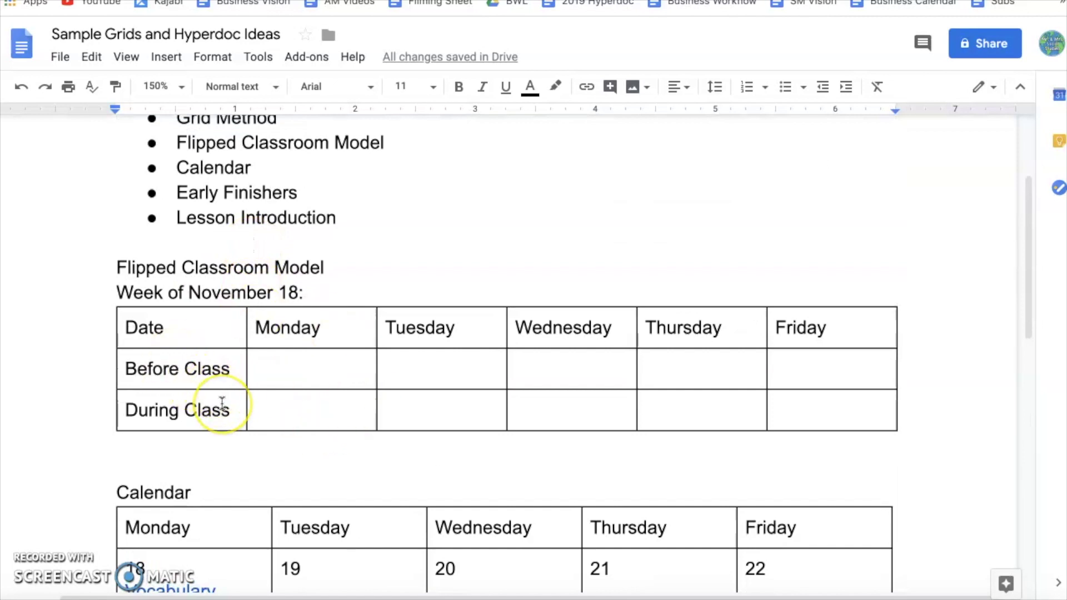
scroll(222, 404, down, 9)
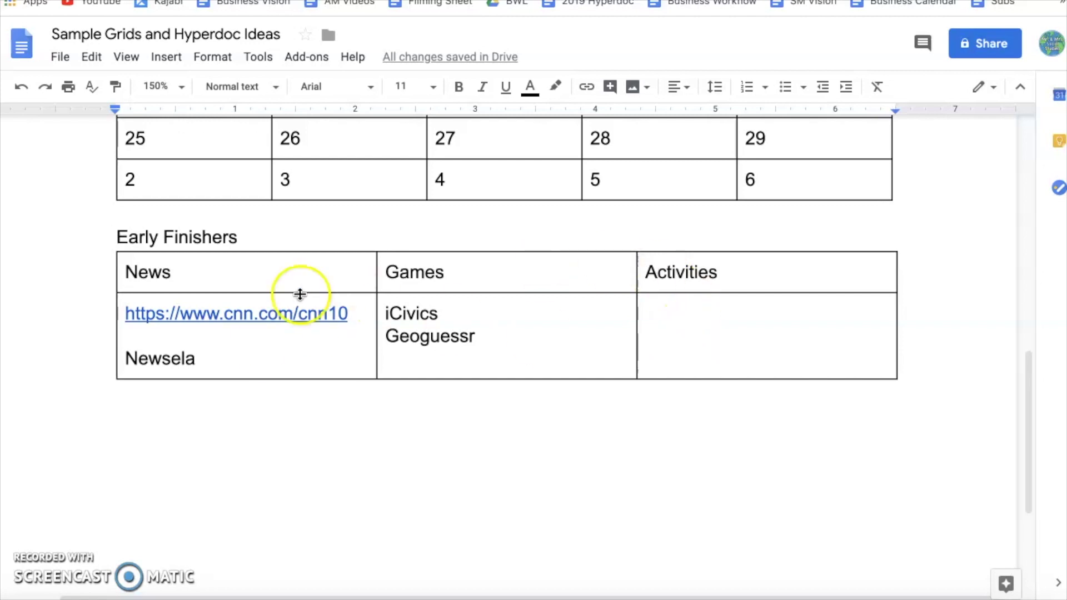
scroll(583, 359, up, 10)
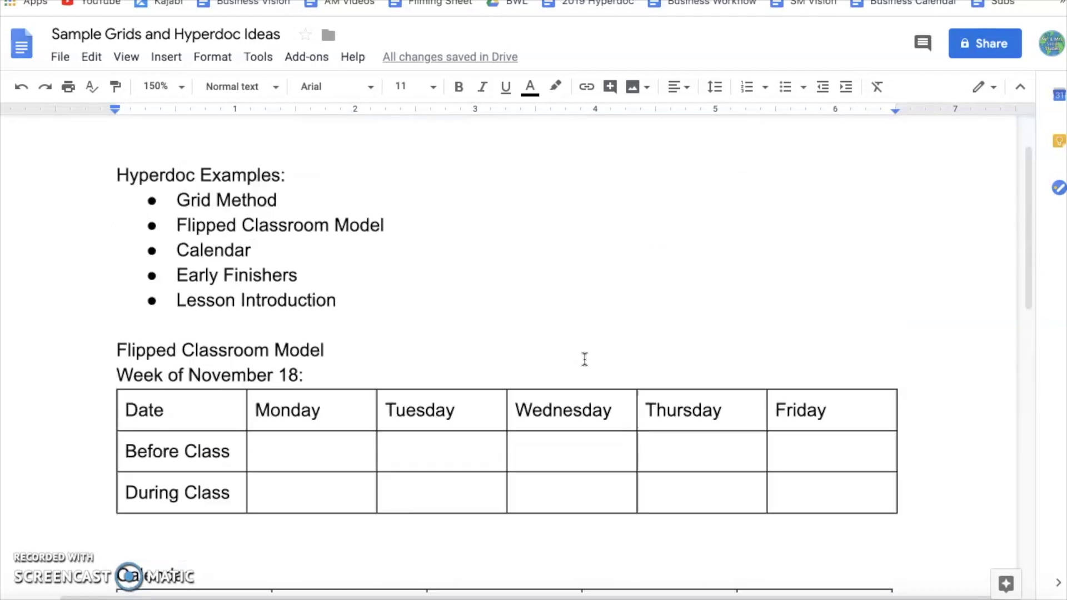
scroll(585, 360, up, 2)
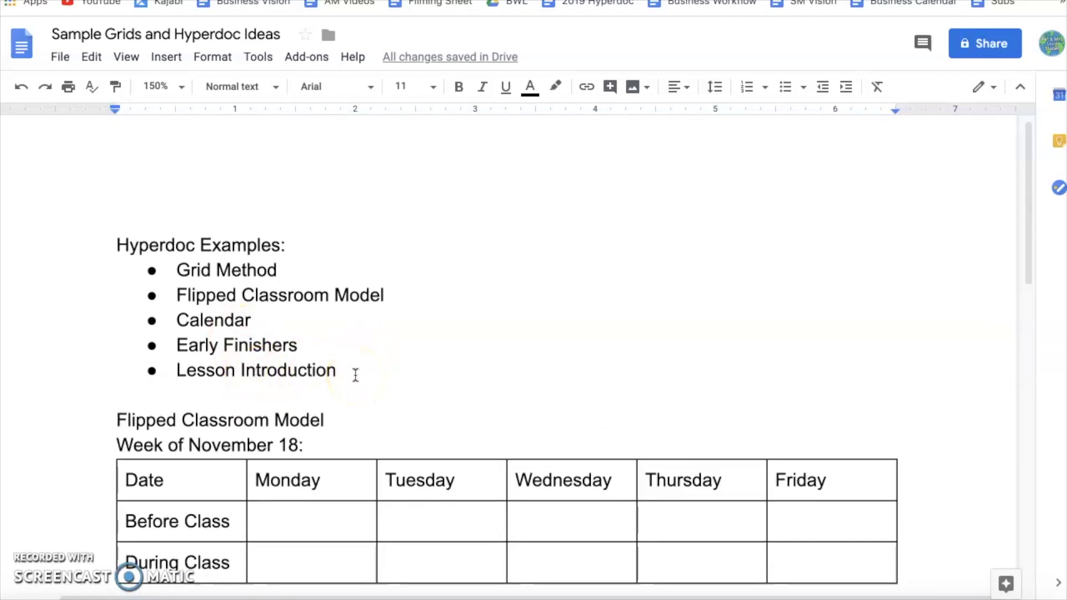
scroll(355, 375, down, 1)
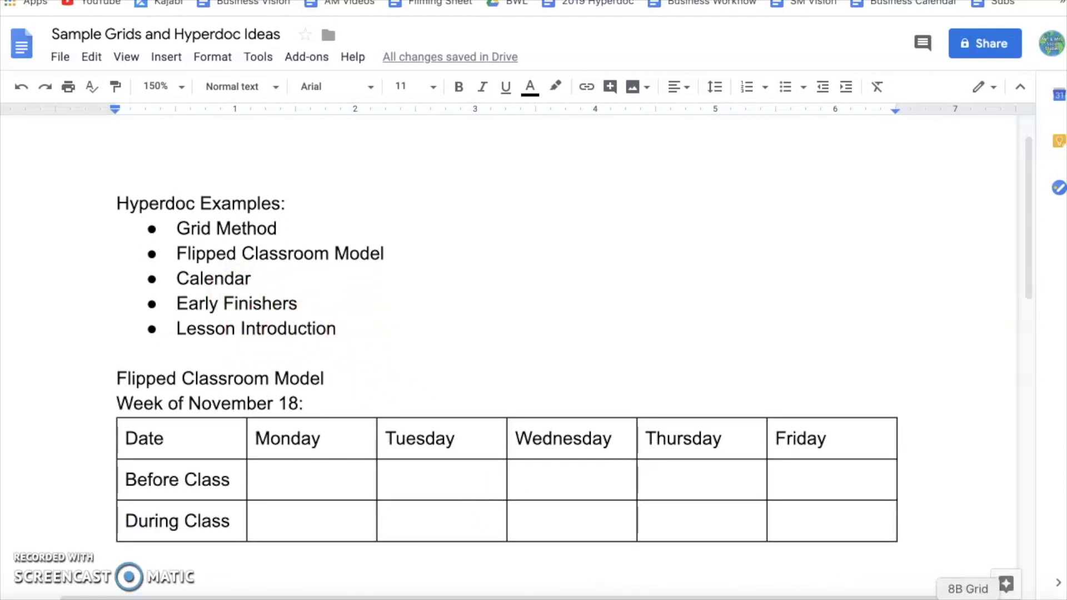
click(945, 589)
Step: Scroll through the Ch 8B Grid in Word, then return to the Sample Grids Google Doc
scroll(517, 304, up, 12)
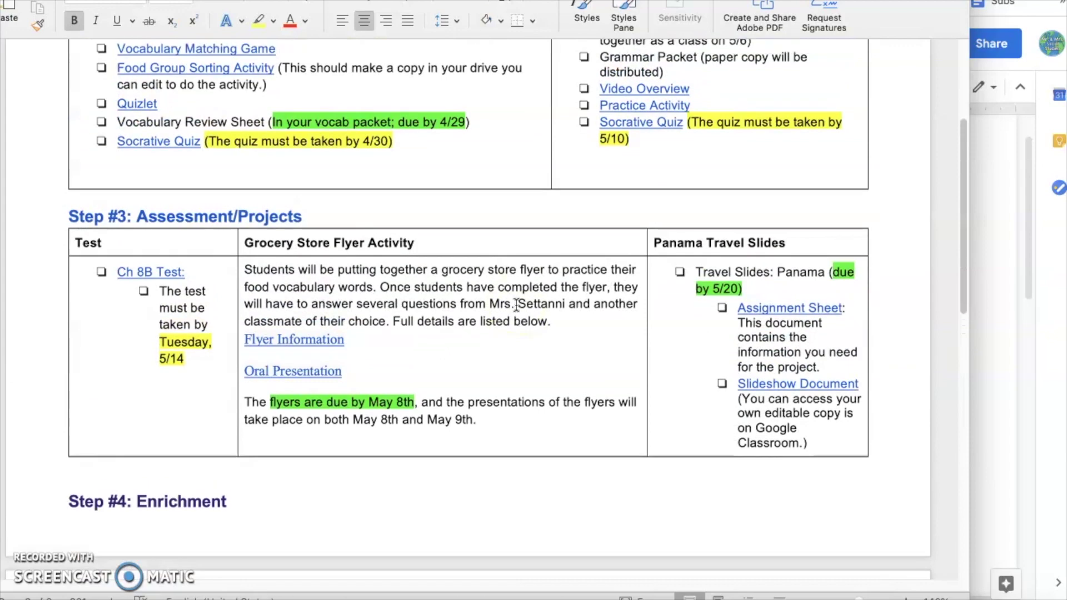
scroll(517, 305, up, 5)
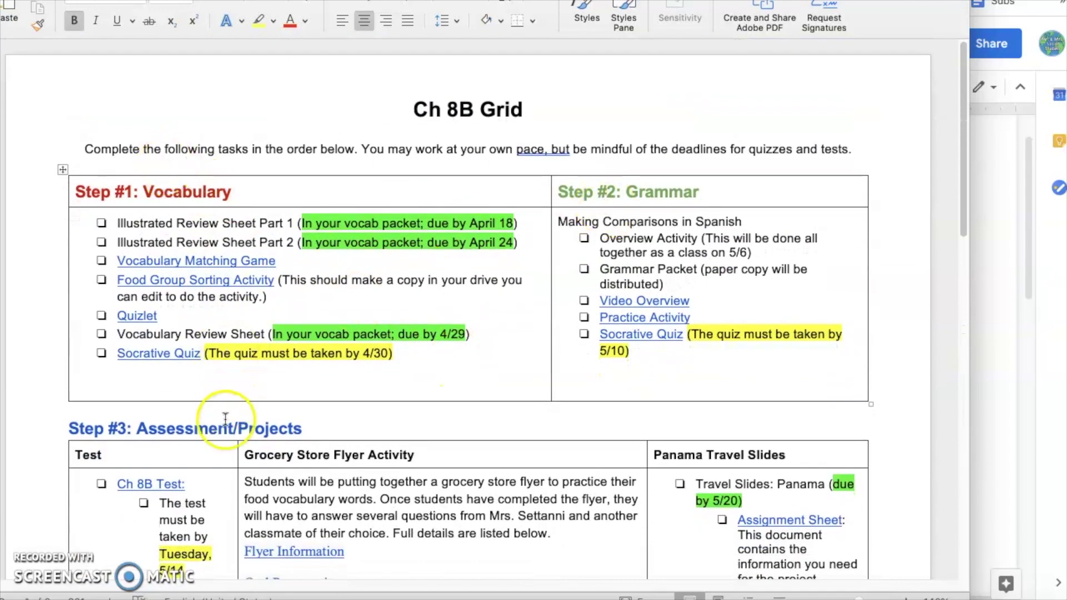
scroll(219, 425, down, 5)
scroll(238, 495, up, 5)
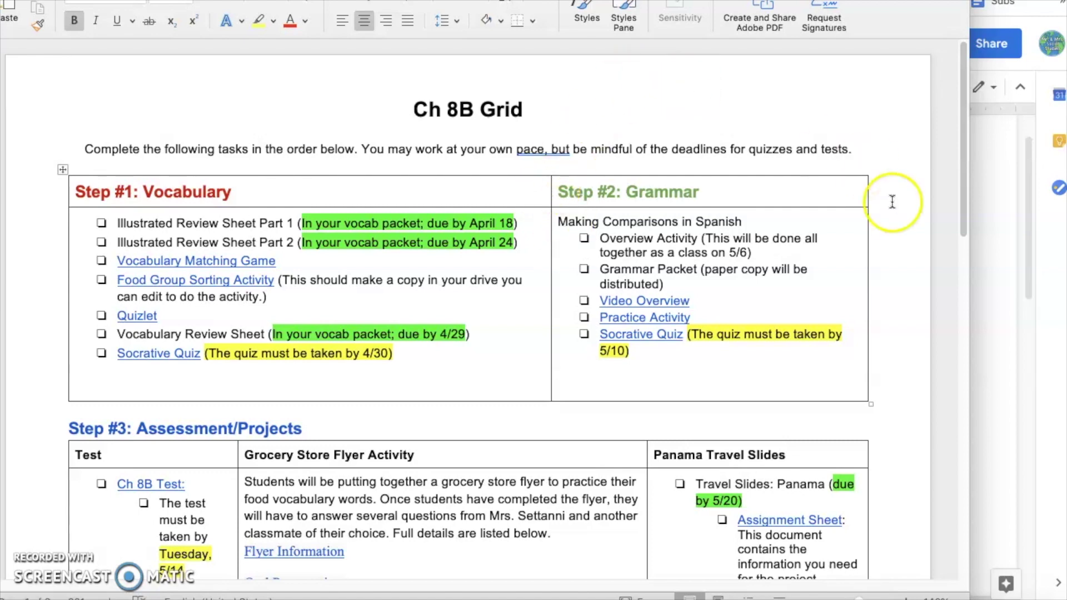
click(1001, 227)
scroll(280, 375, down, 10)
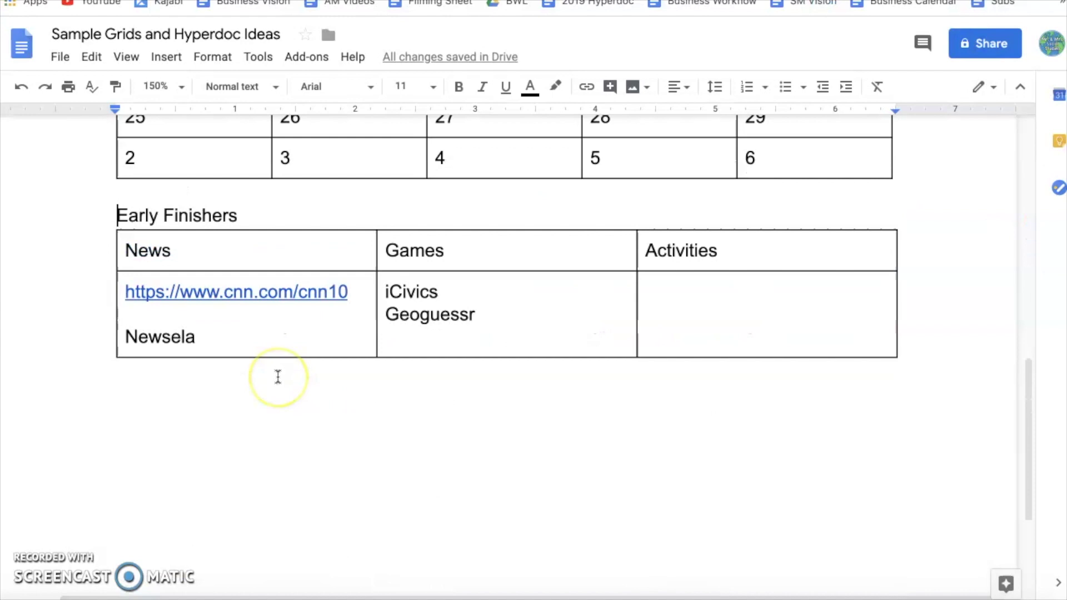
scroll(278, 375, up, 3)
scroll(278, 377, down, 5)
scroll(209, 167, up, 2)
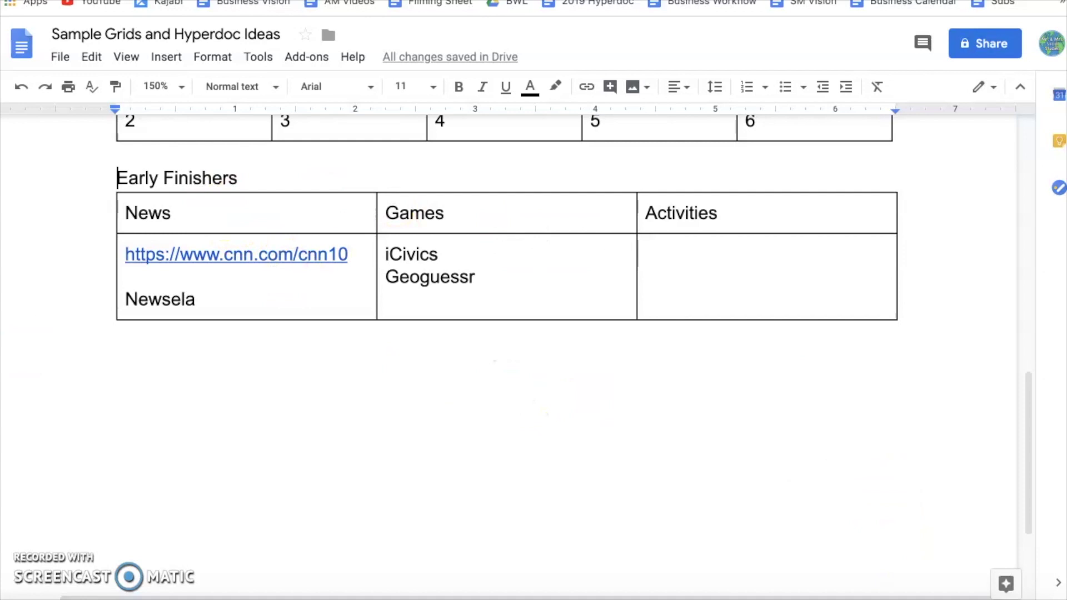
key(super+Tab)
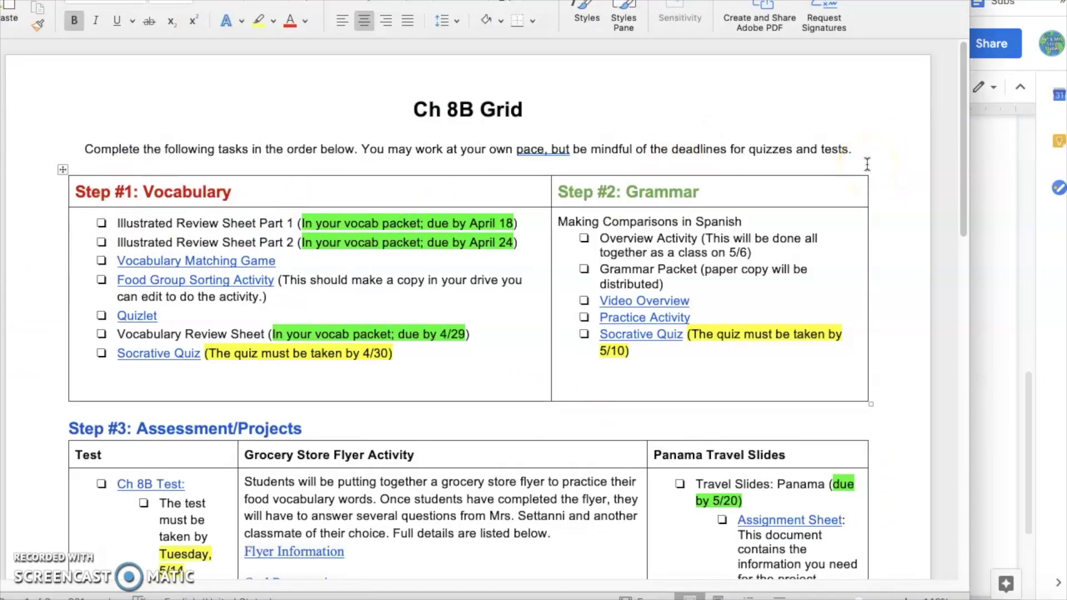
click(1041, 96)
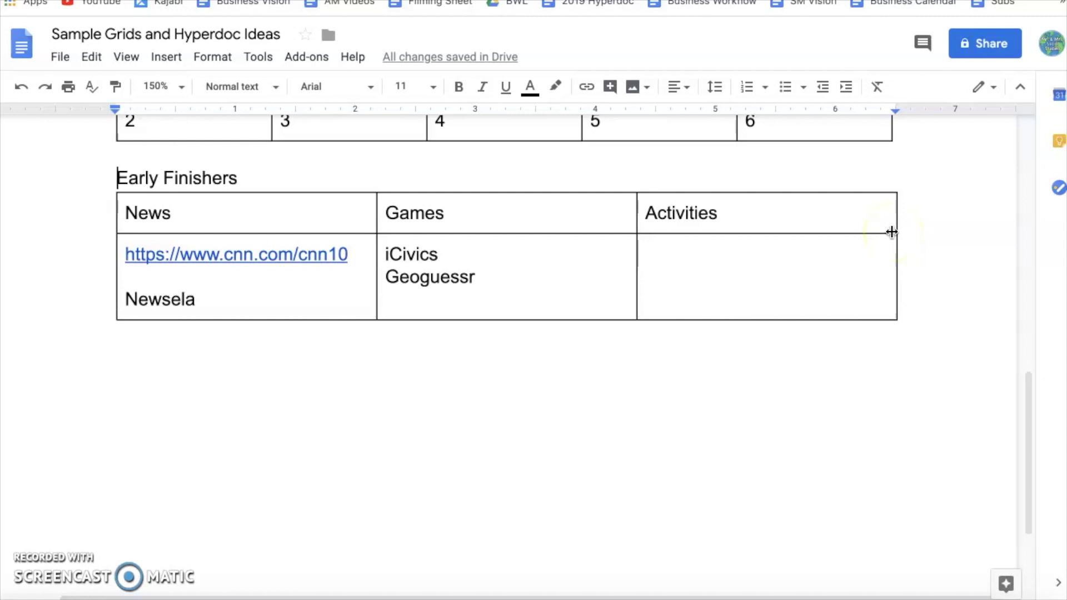
scroll(892, 233, up, 13)
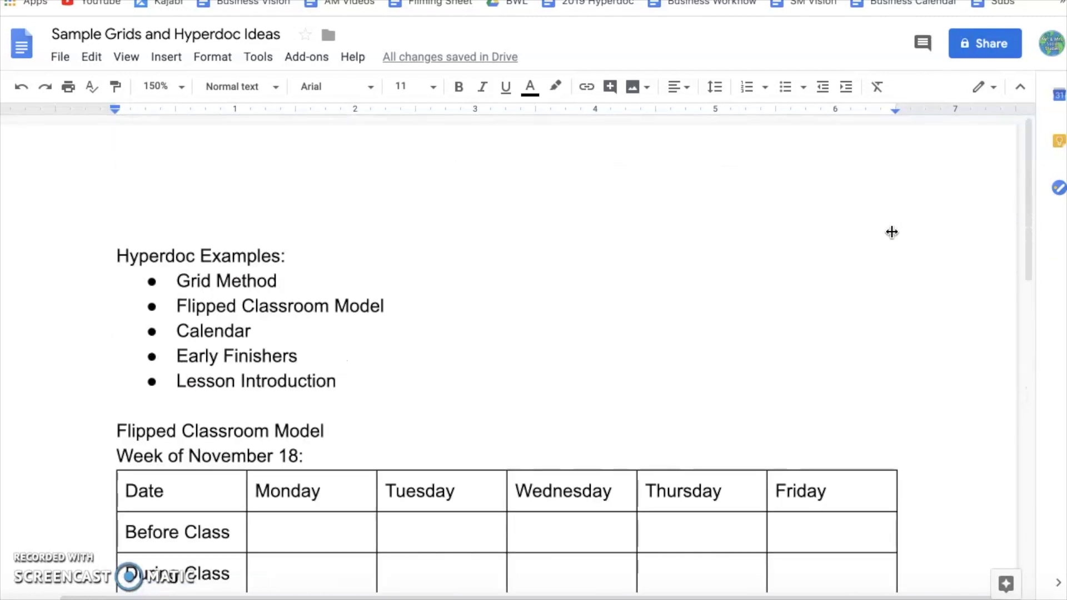